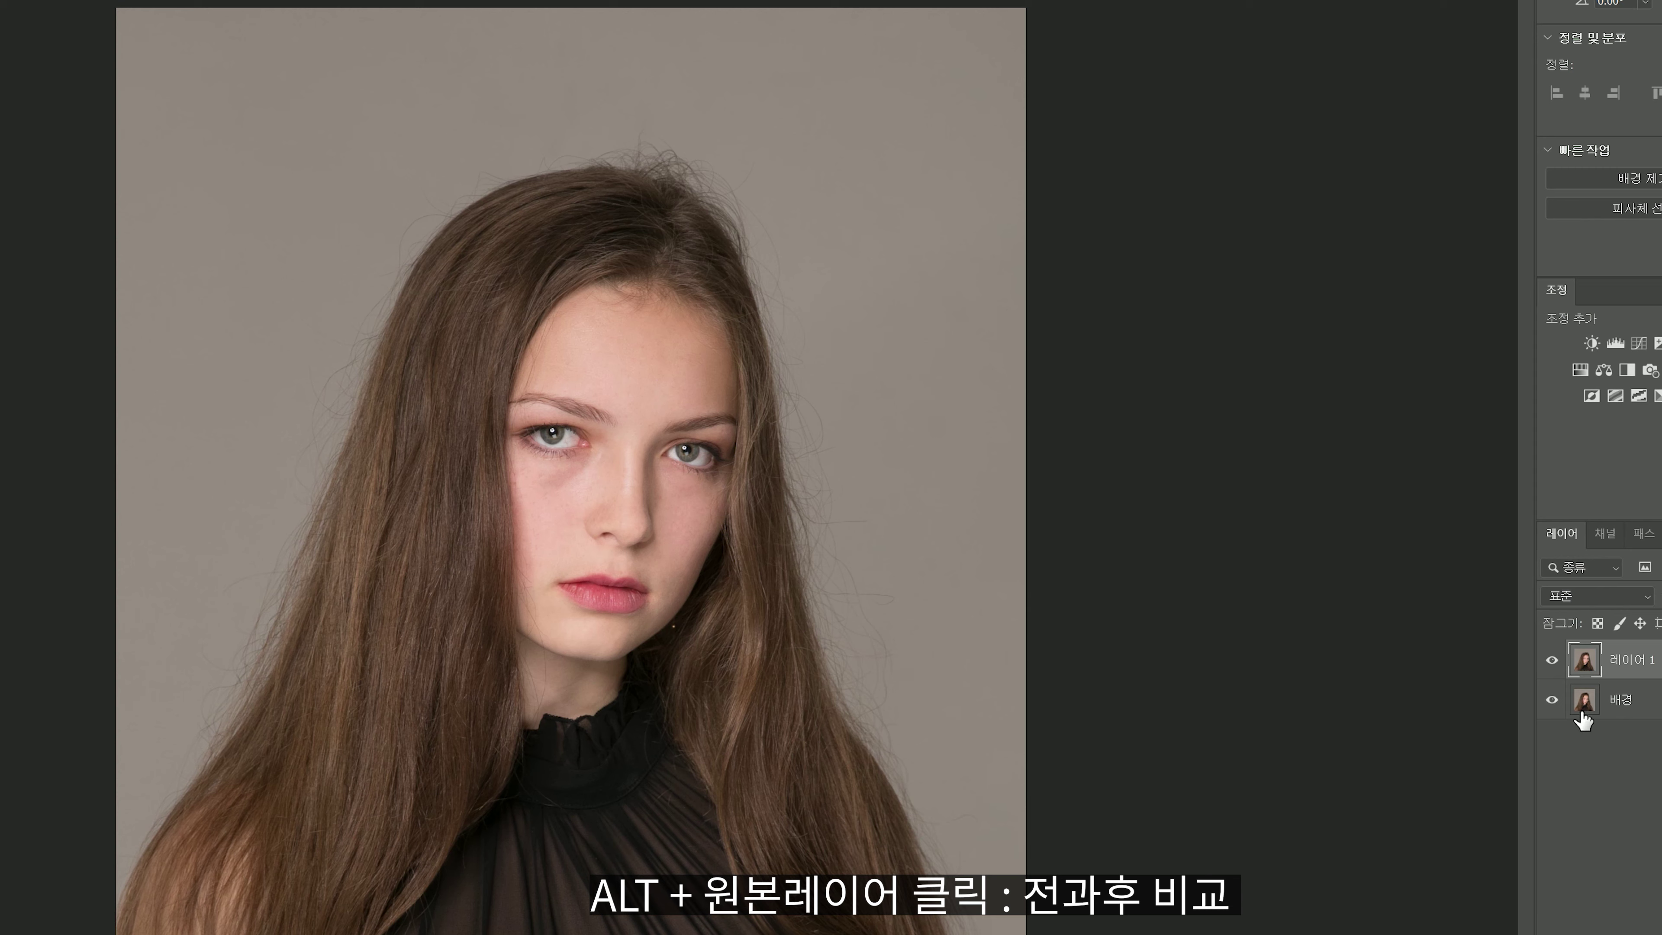
Step: Show only the original 배경 layer, and restore all layers to compare the portrait before and after blemish removal
alt+click(1552, 699)
alt+click(1551, 699)
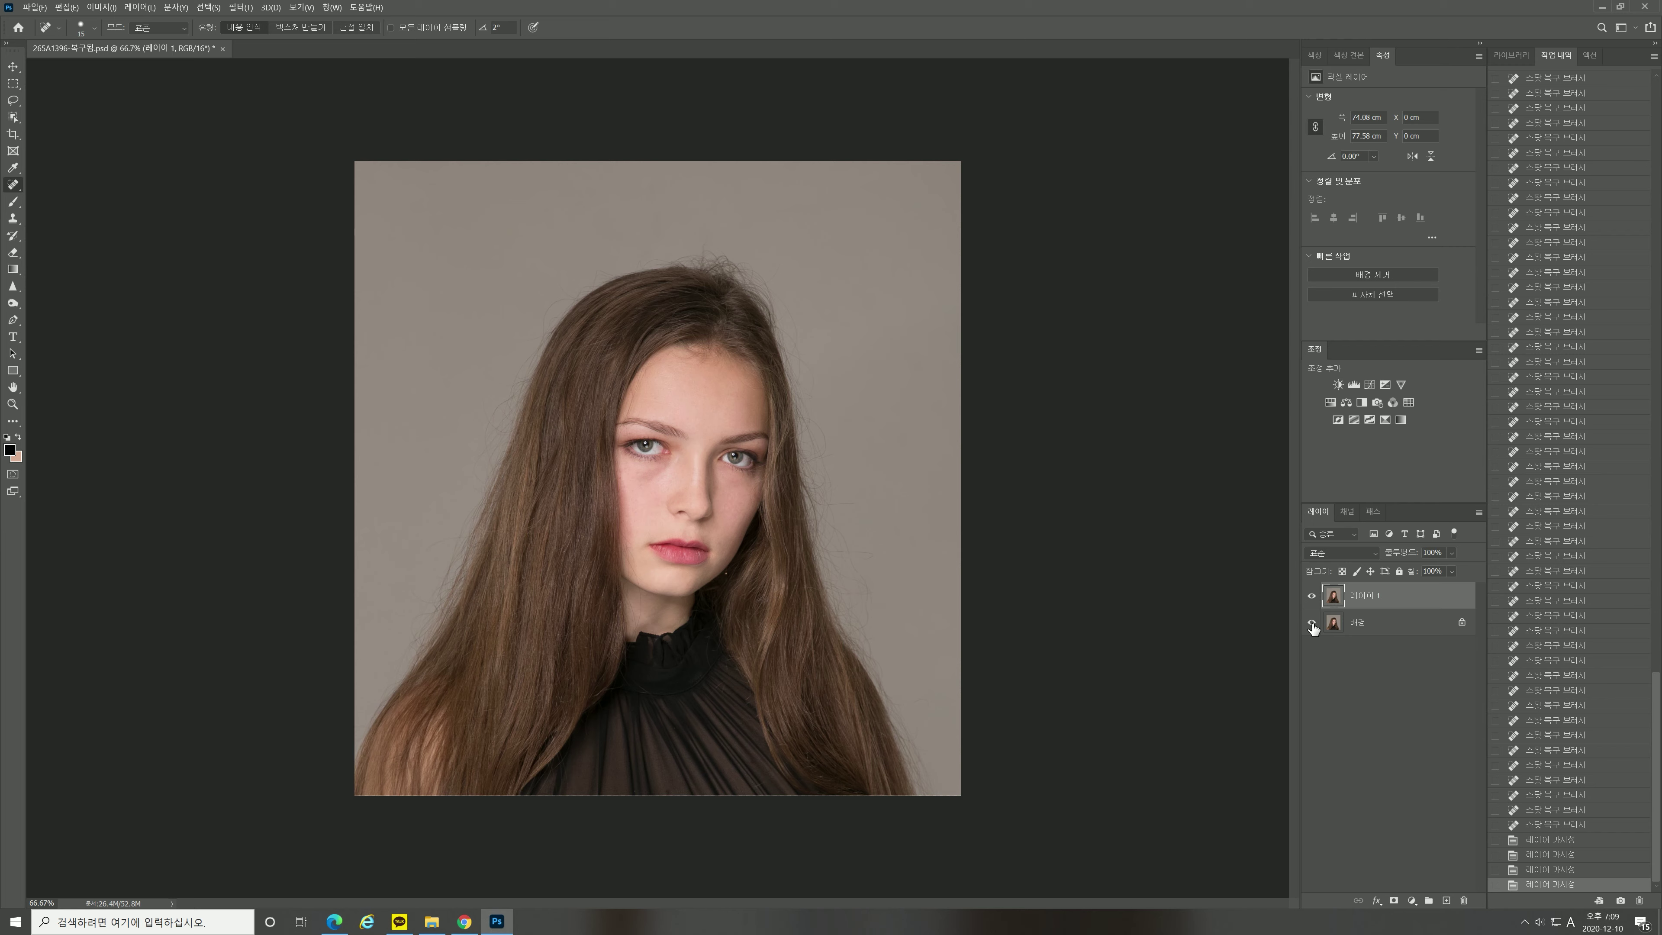
Step: Duplicate the blemish-free layer 레이어 1 and make the copy the active layer
key(ctrl+j)
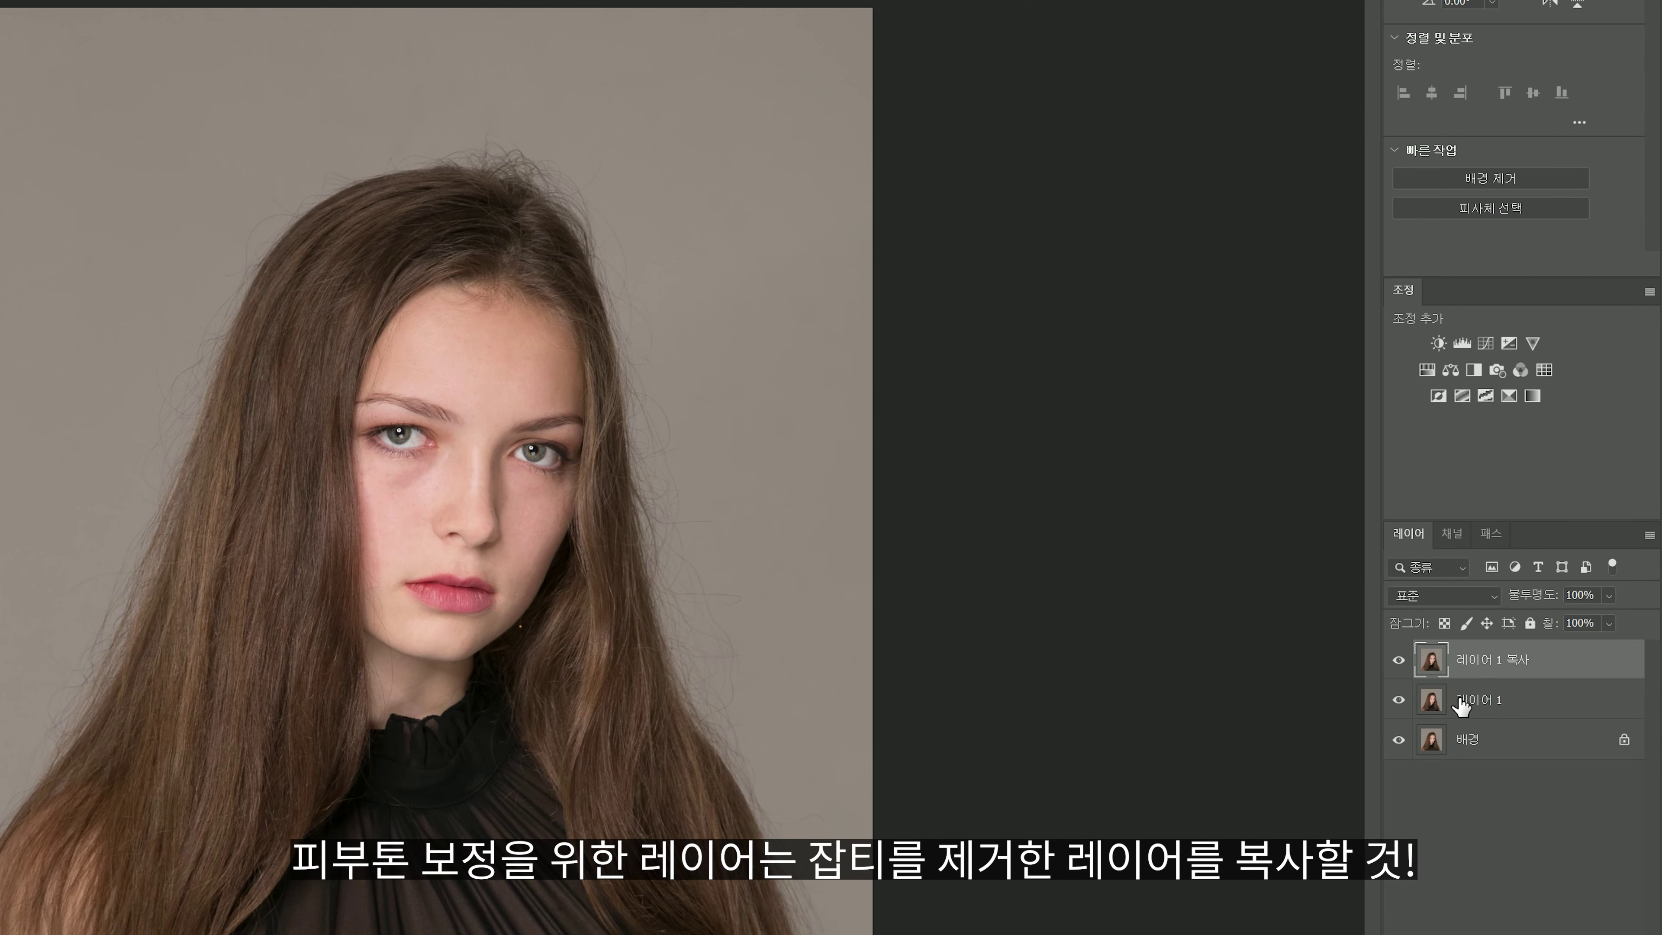
click(1489, 709)
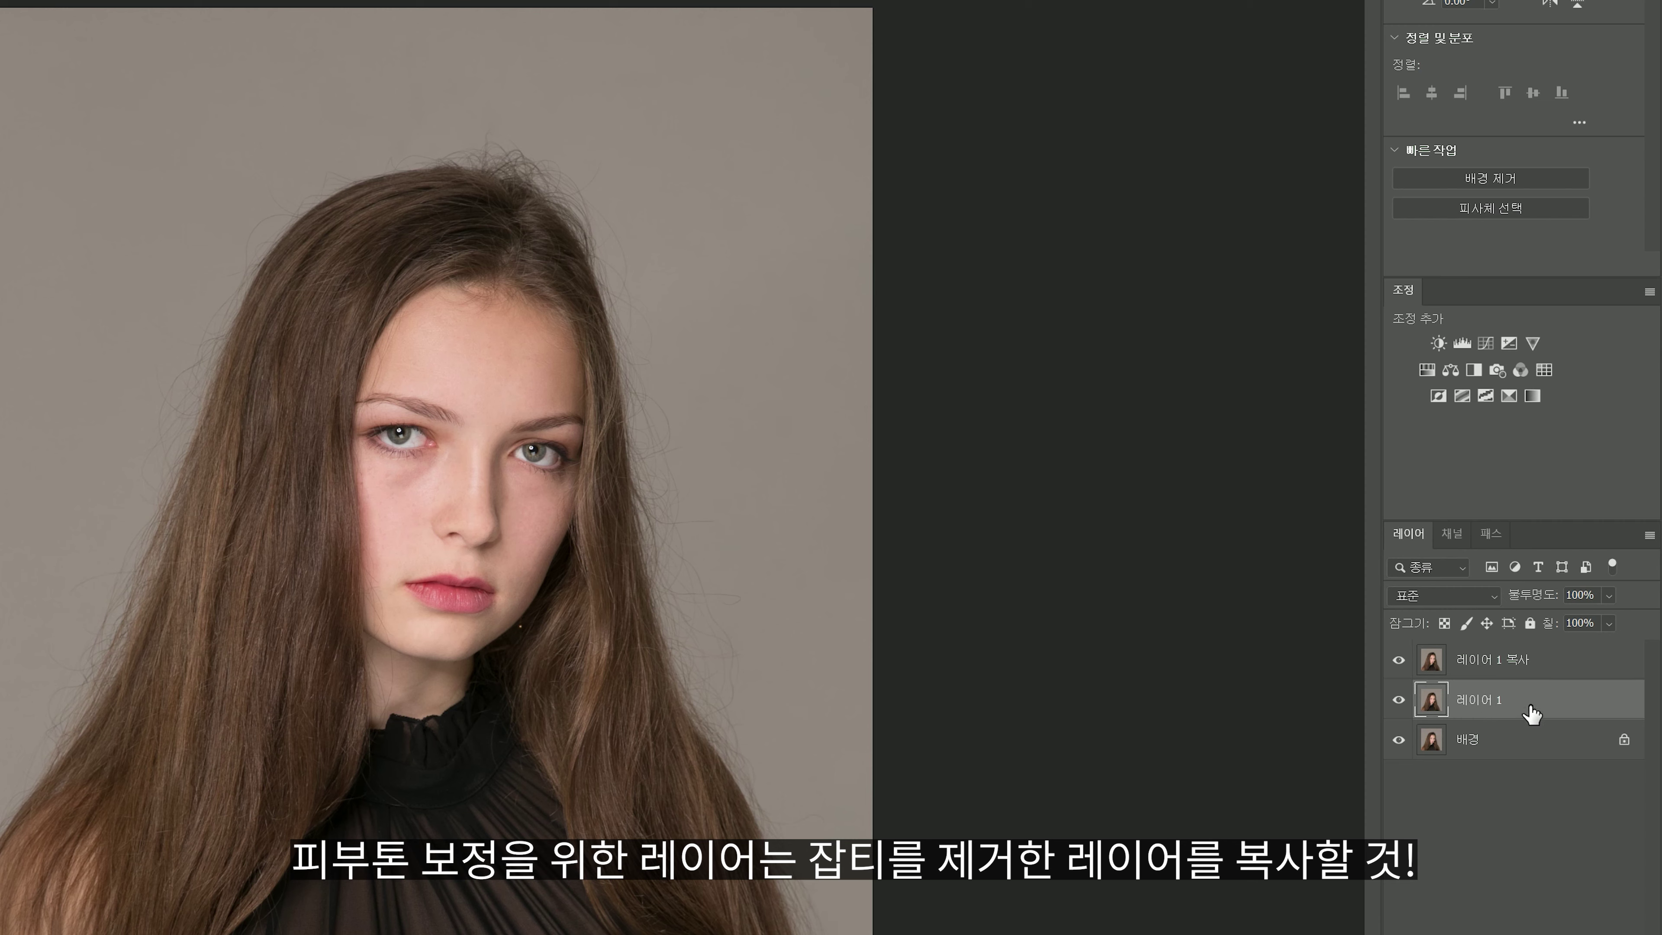
click(1513, 674)
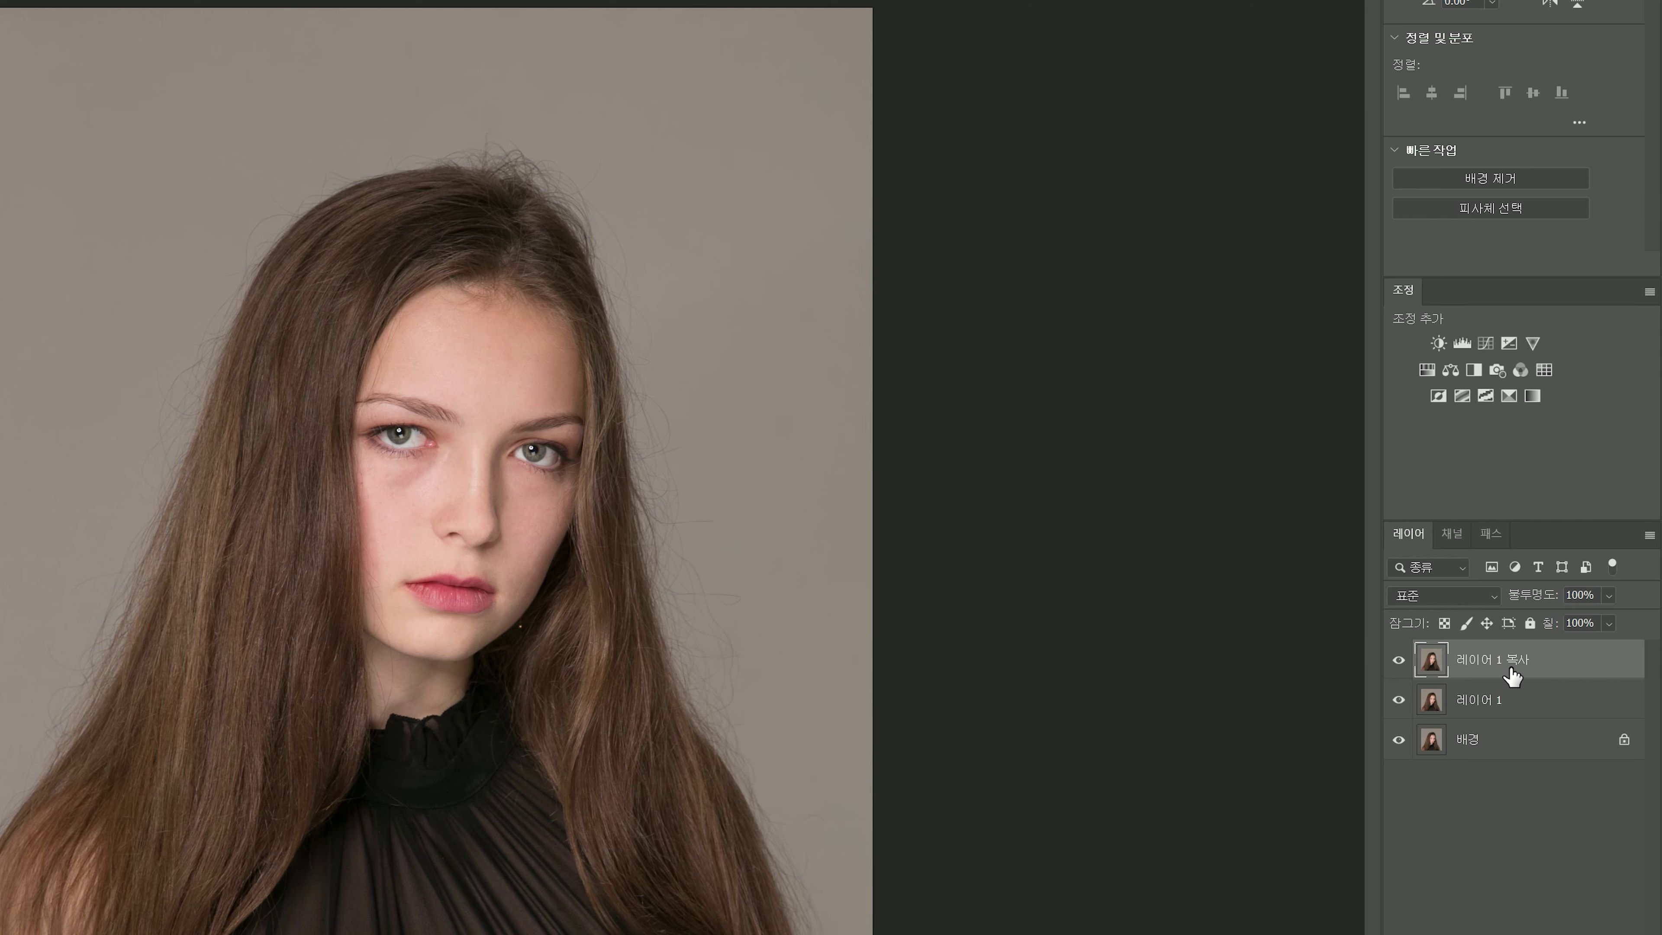
Step: Invert the colors of the 레이어 1 복사 layer and set its blend mode to Overlay (오버레이)
key(ctrl+i)
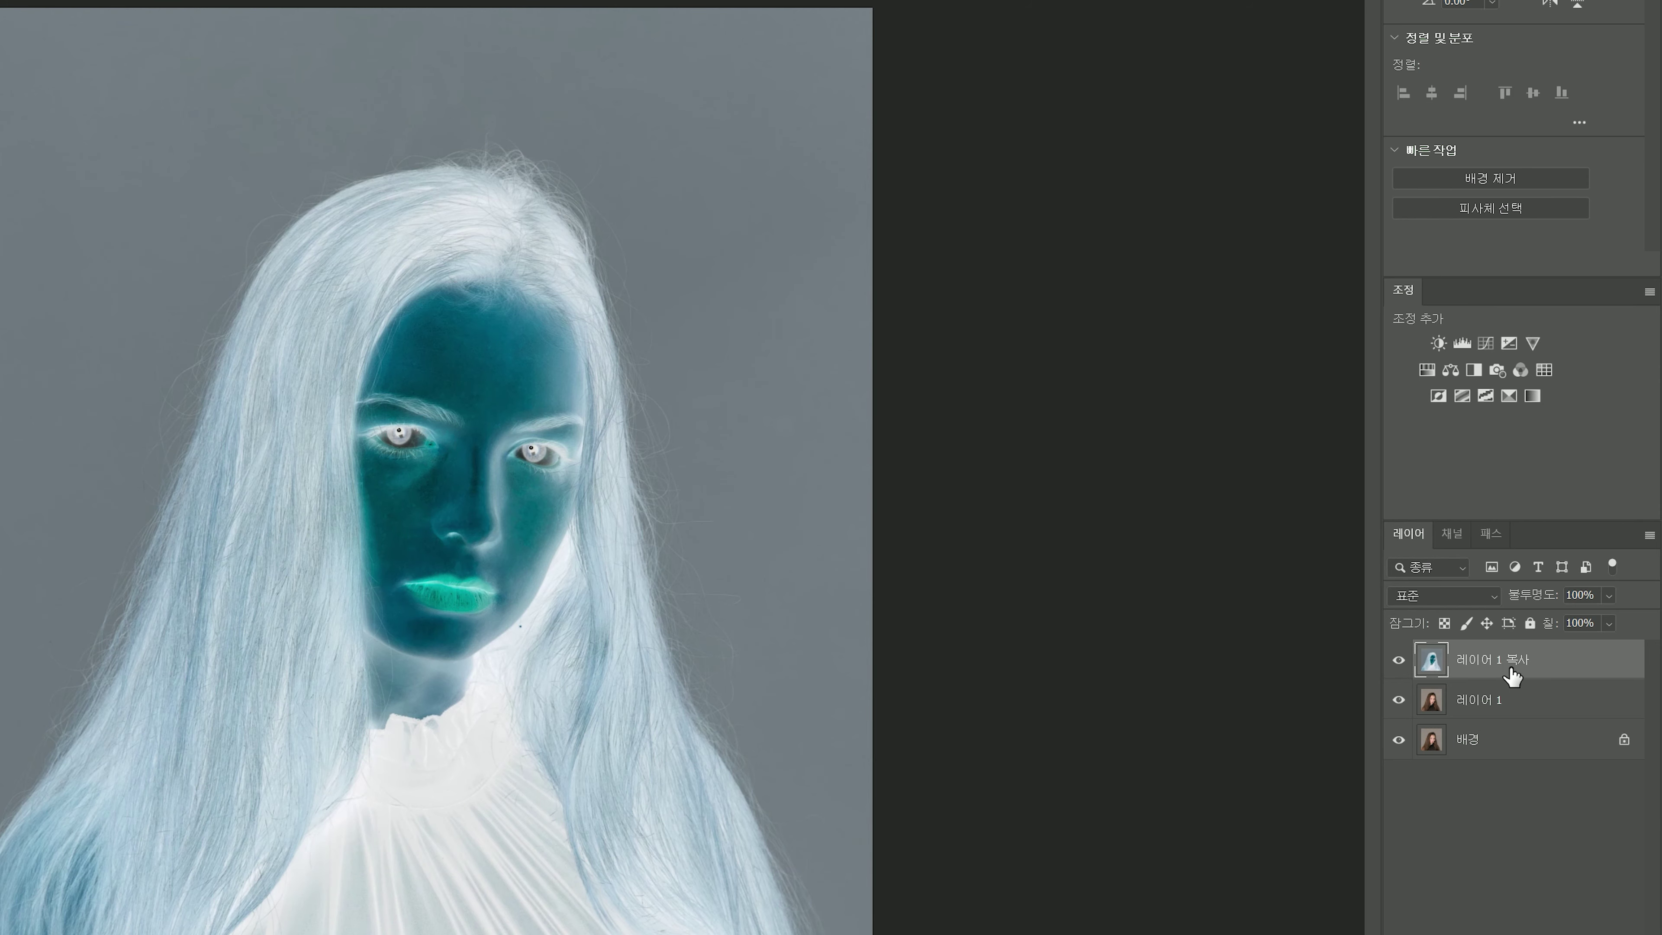
click(1486, 604)
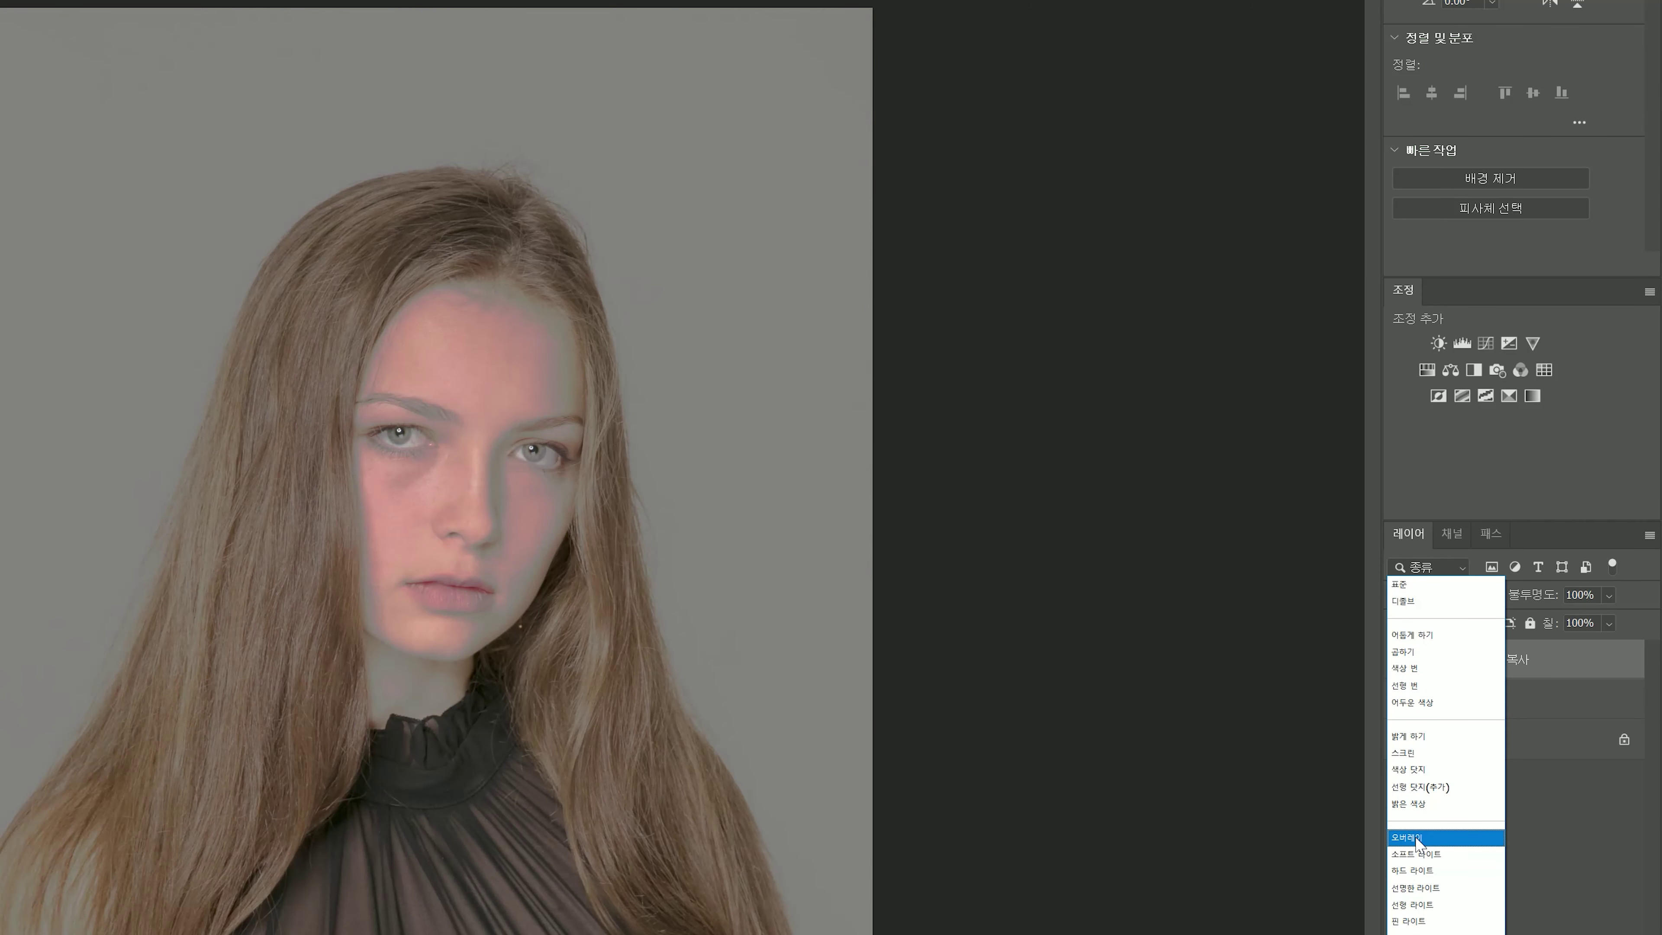
click(1416, 837)
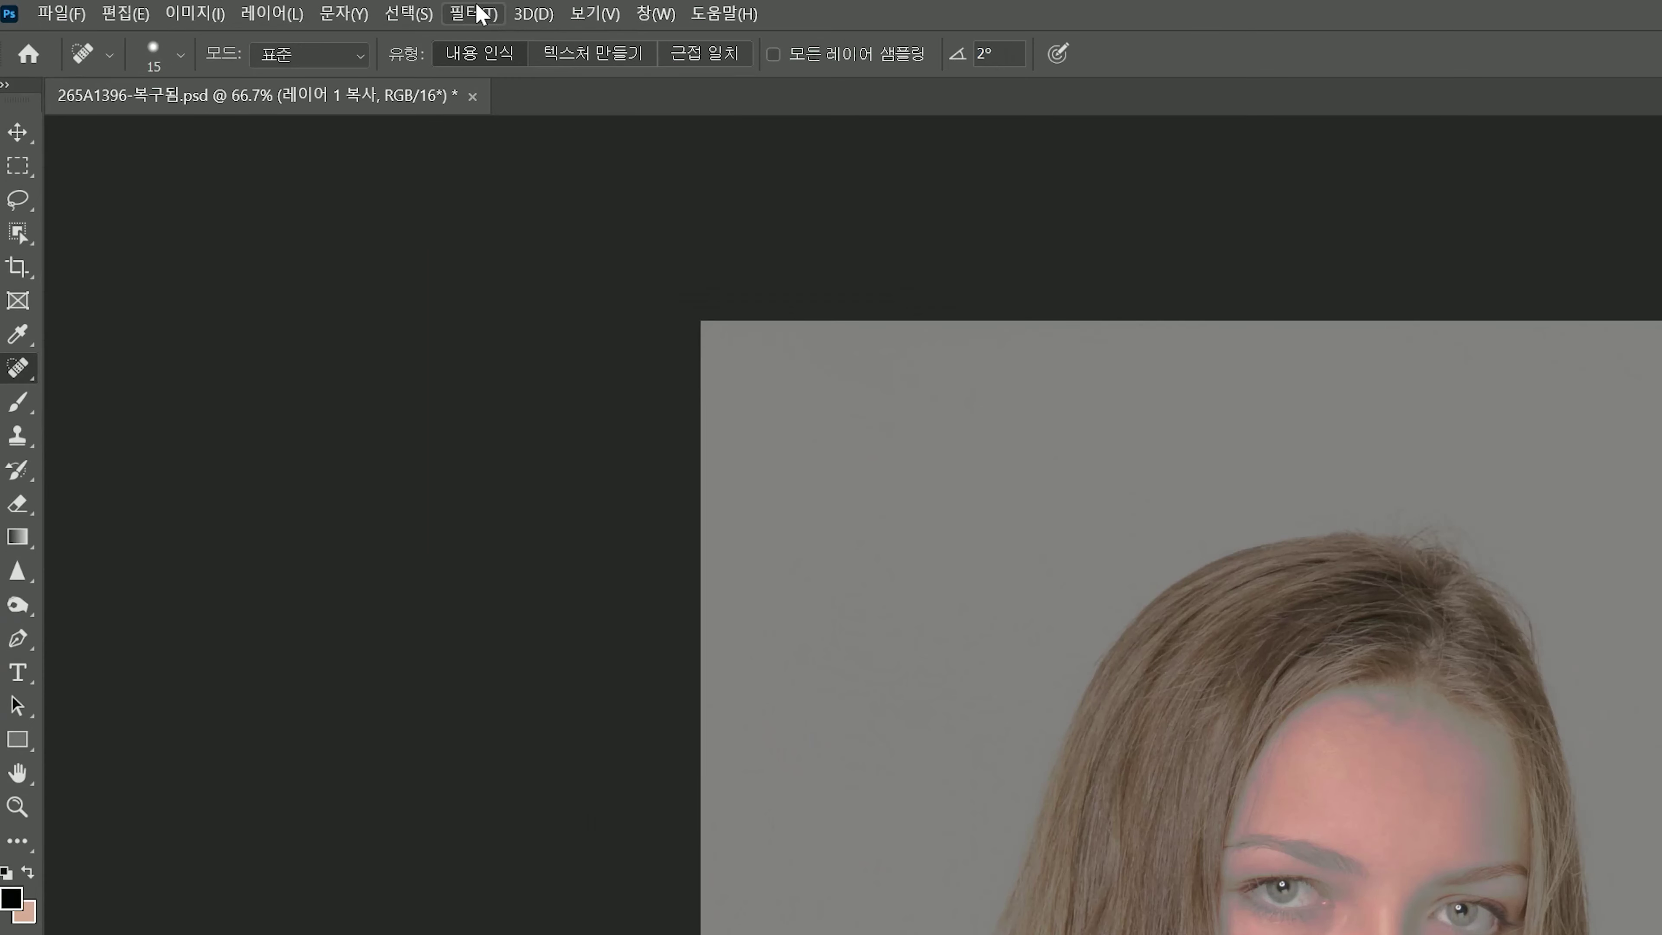
Step: Apply a High Pass (하이 패스) filter with a 9.0-pixel radius to the inverted Overlay layer
click(473, 13)
mouse_move(641, 507)
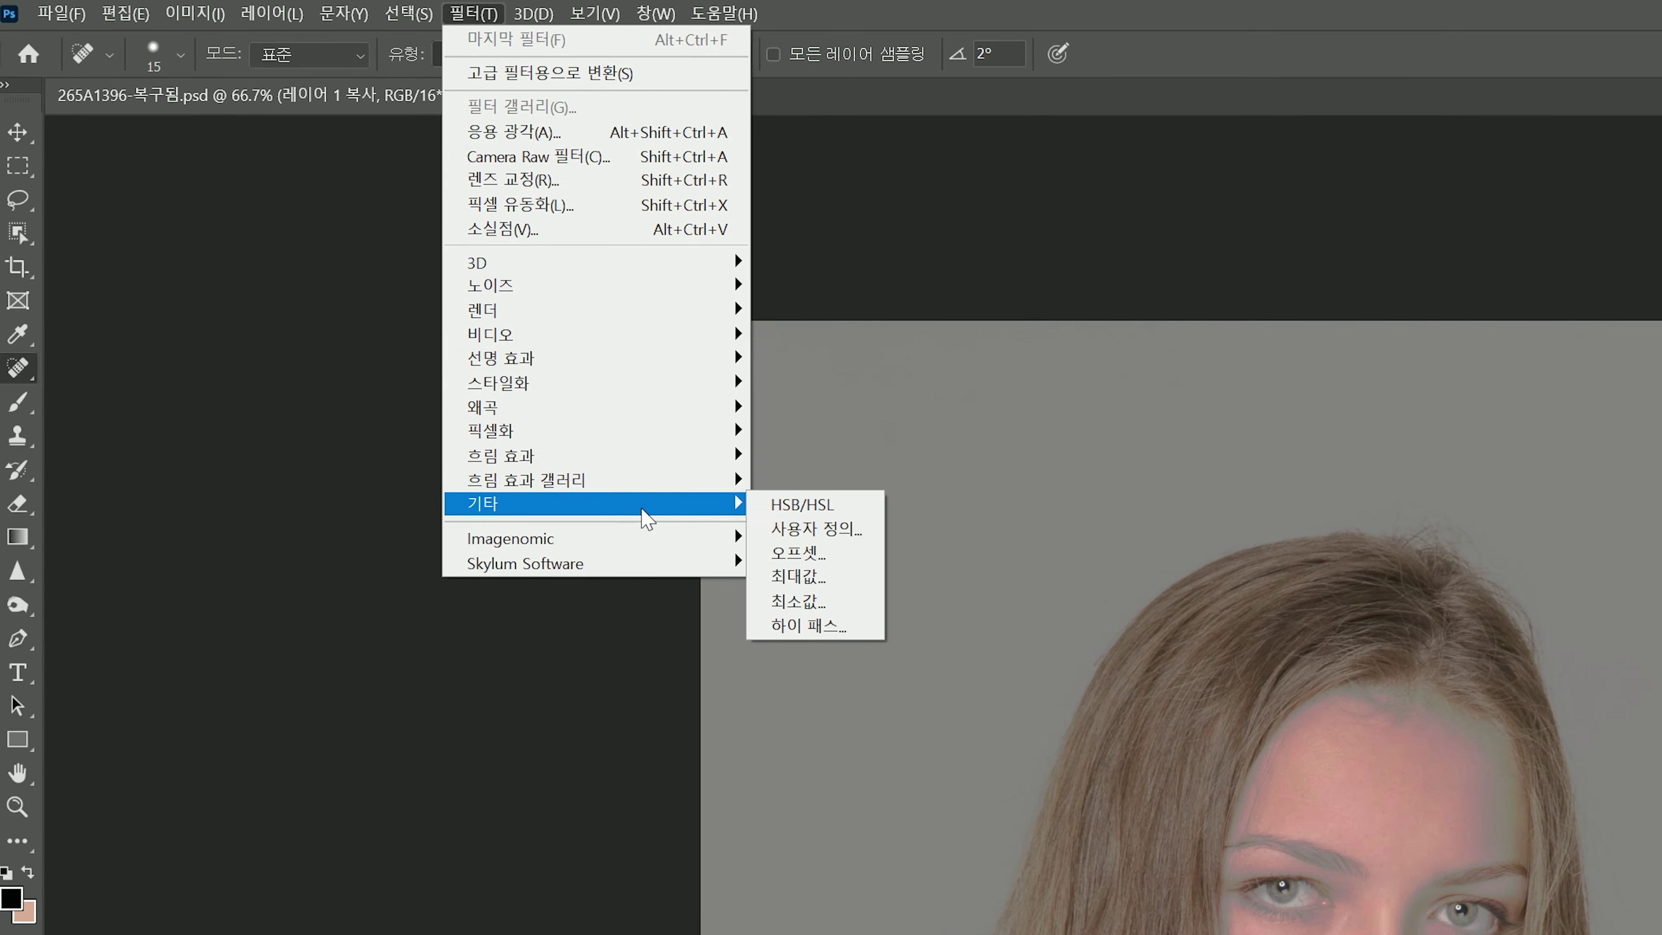
click(812, 631)
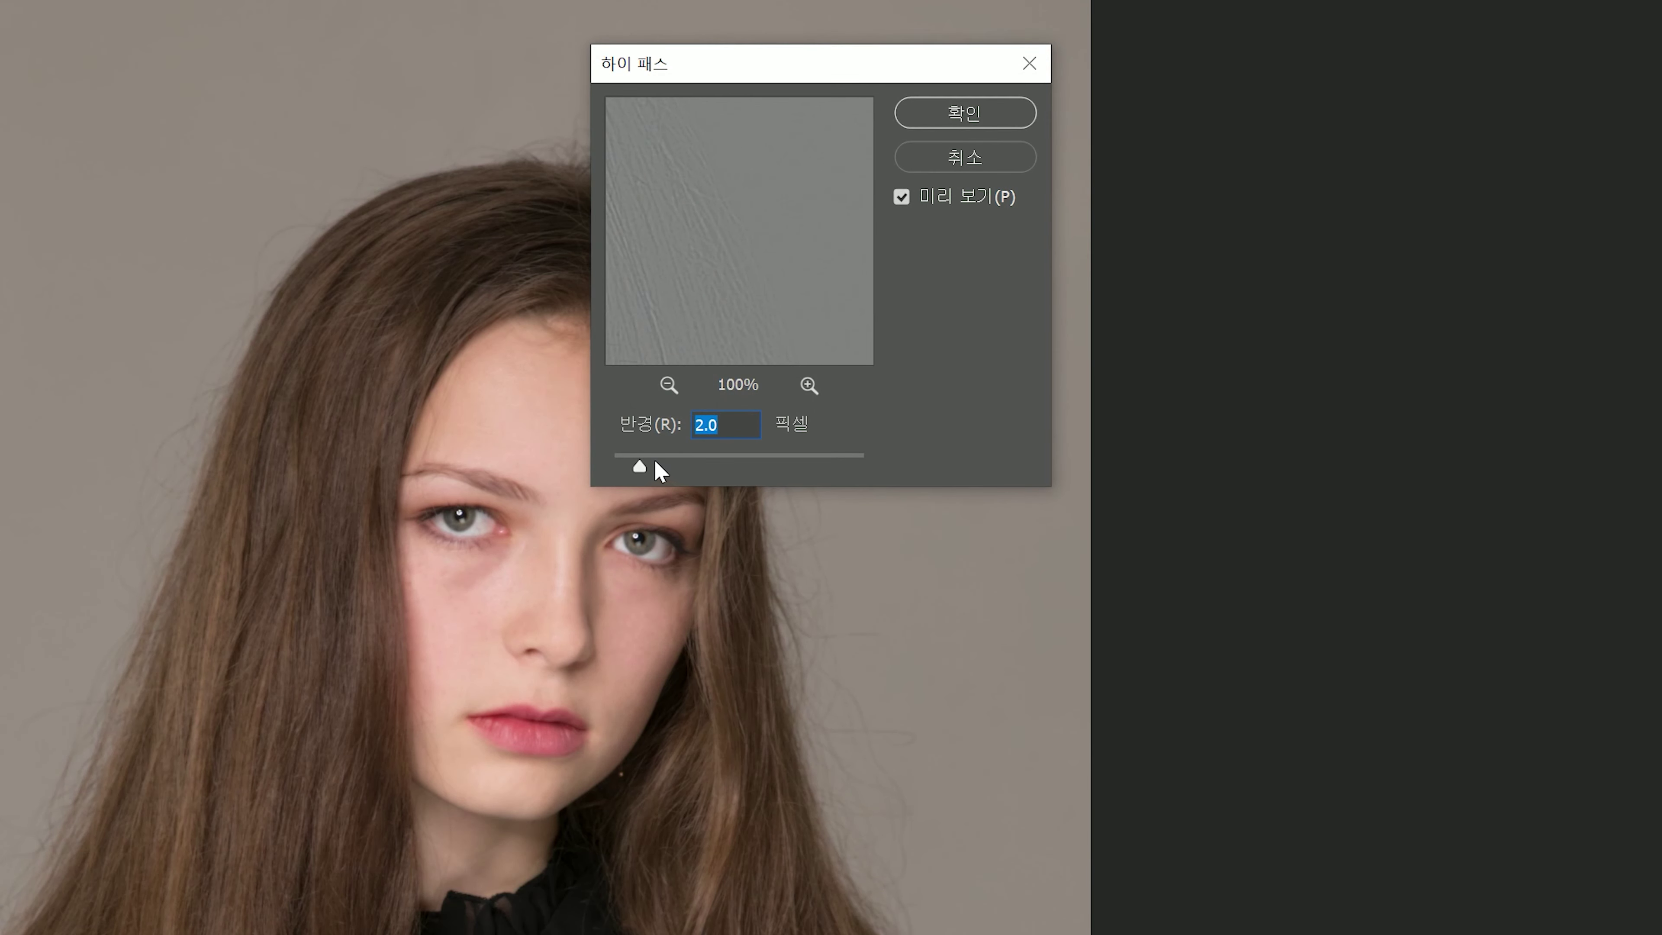
drag(652, 459, 701, 465)
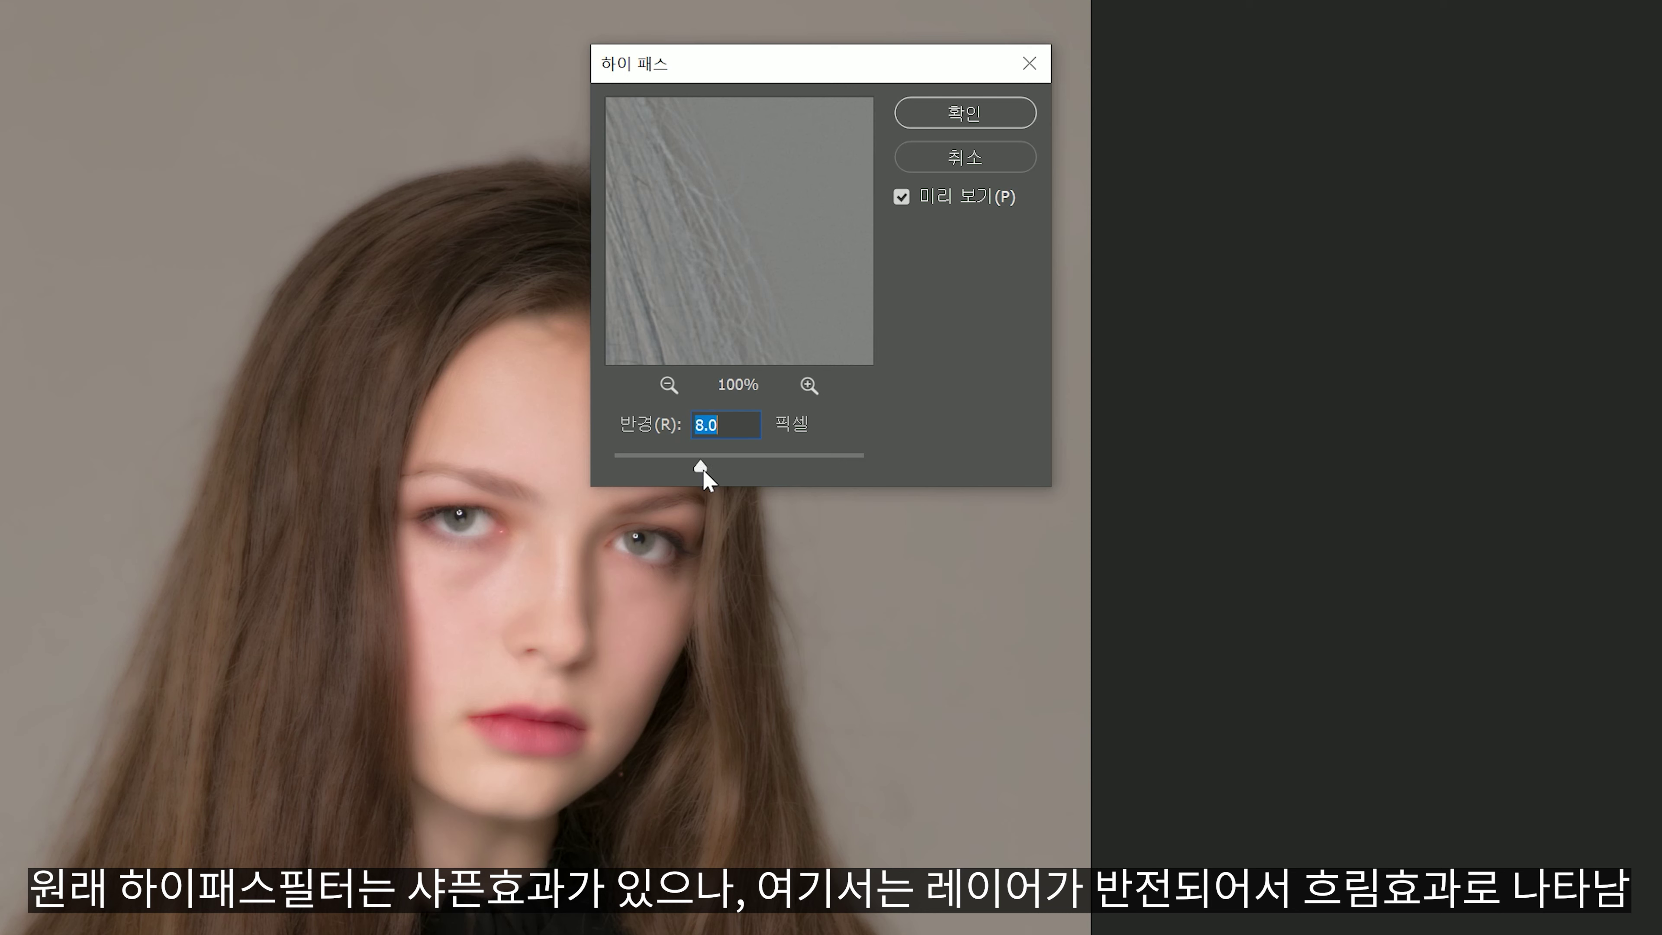
drag(695, 469, 790, 468)
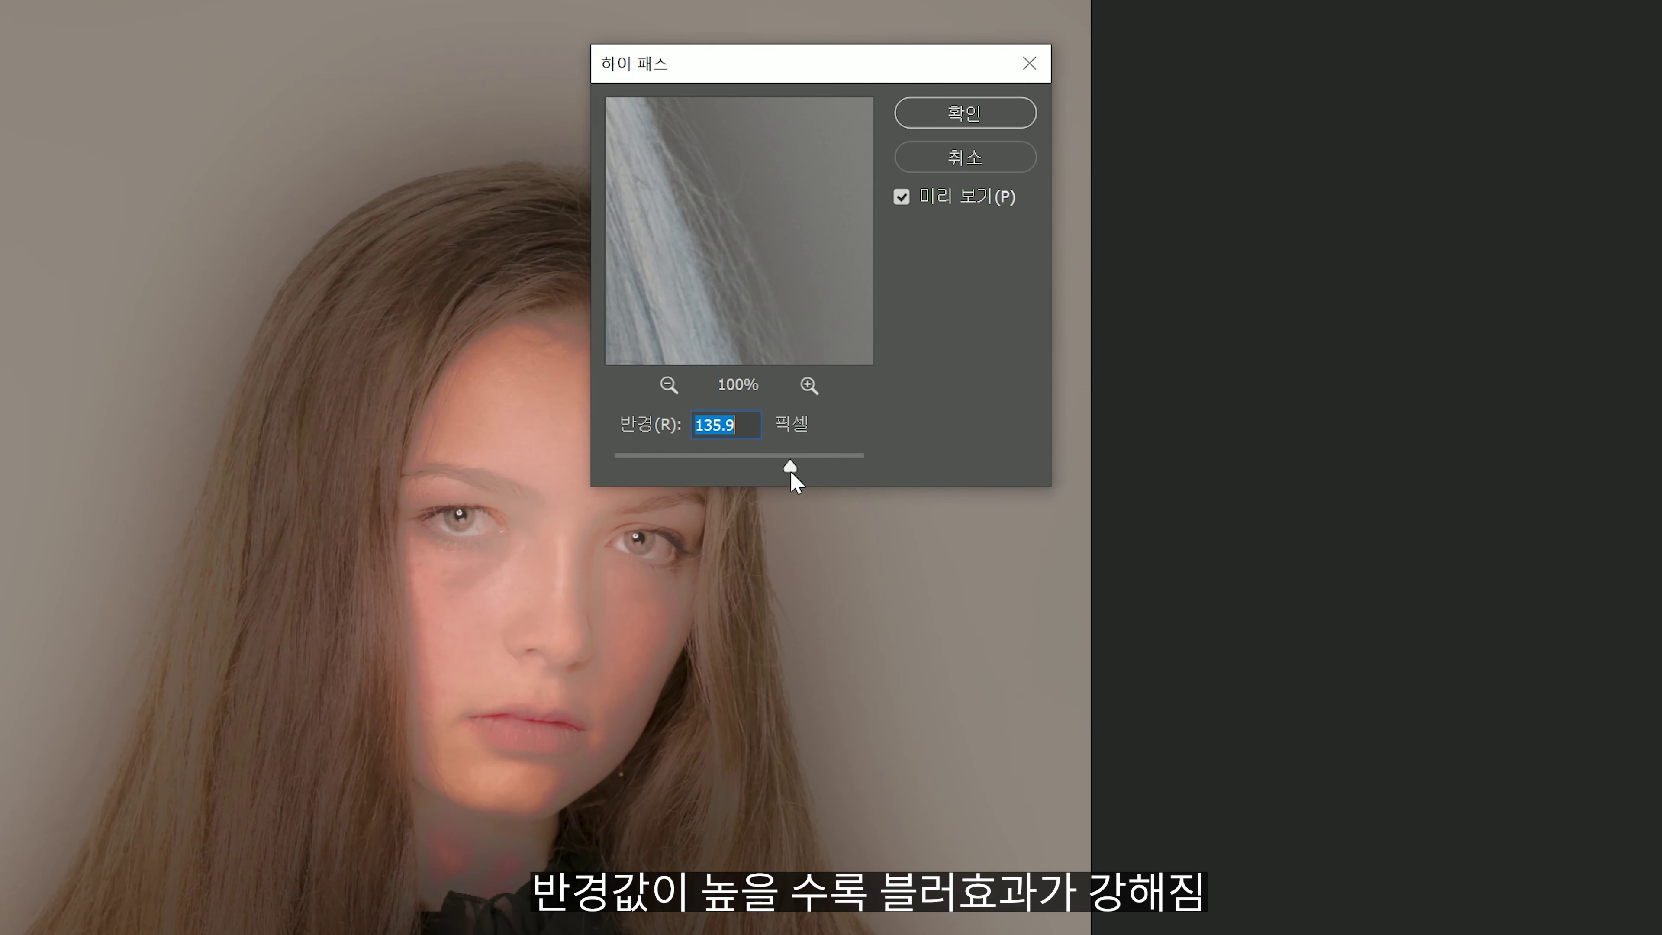
click(689, 468)
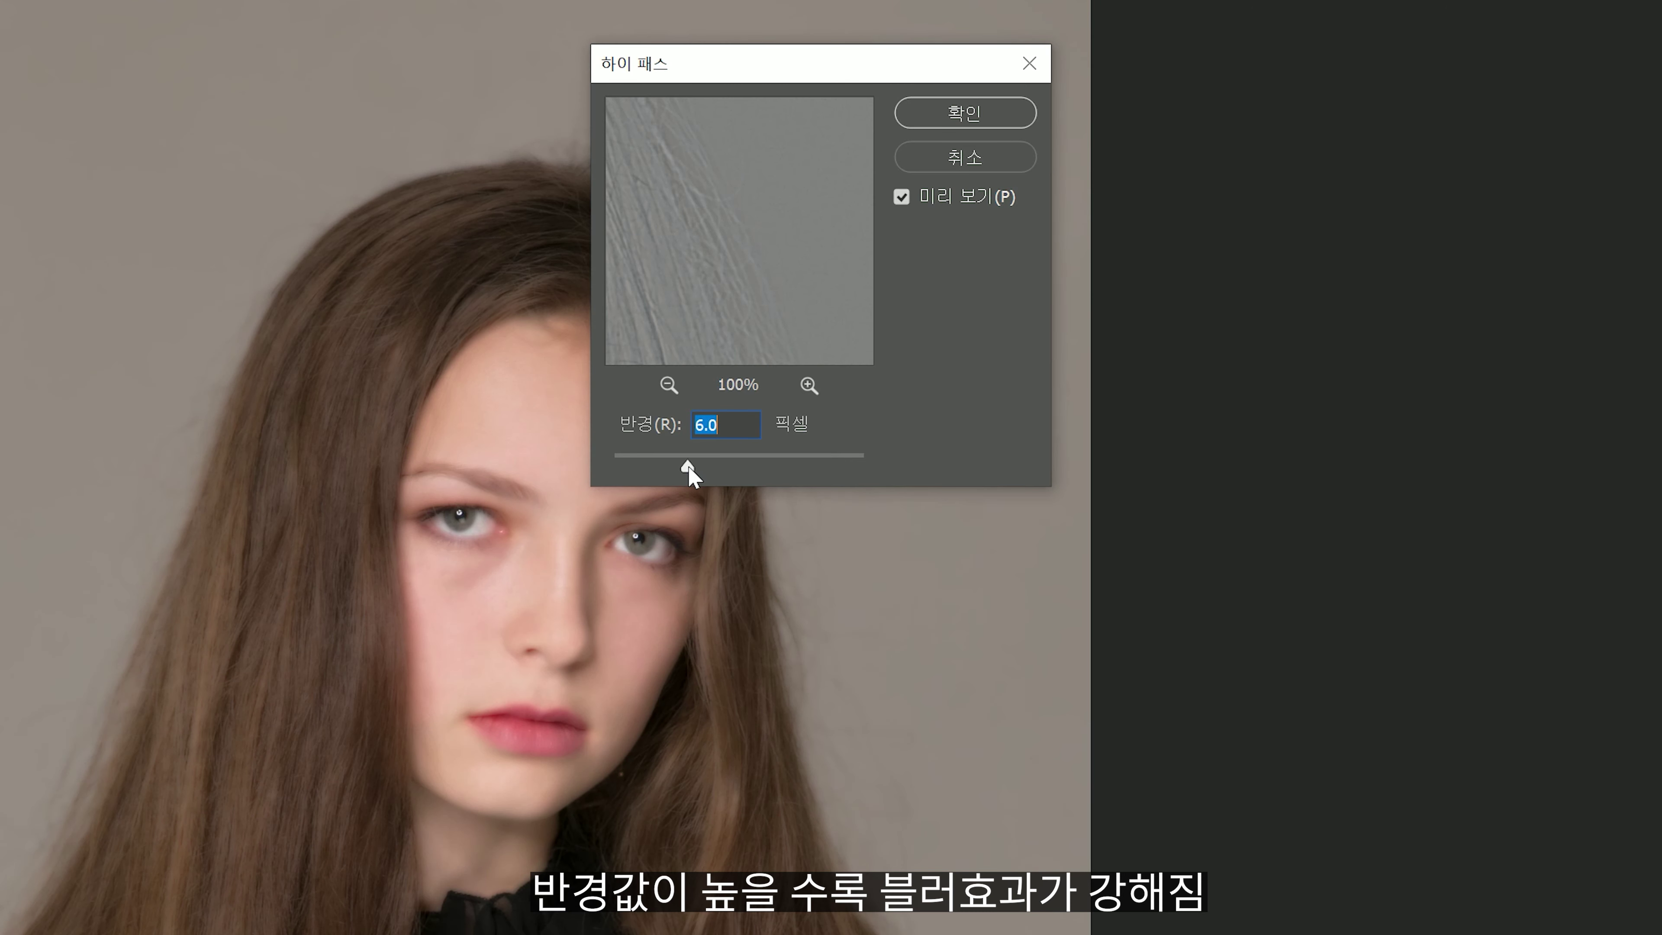
drag(689, 469, 709, 469)
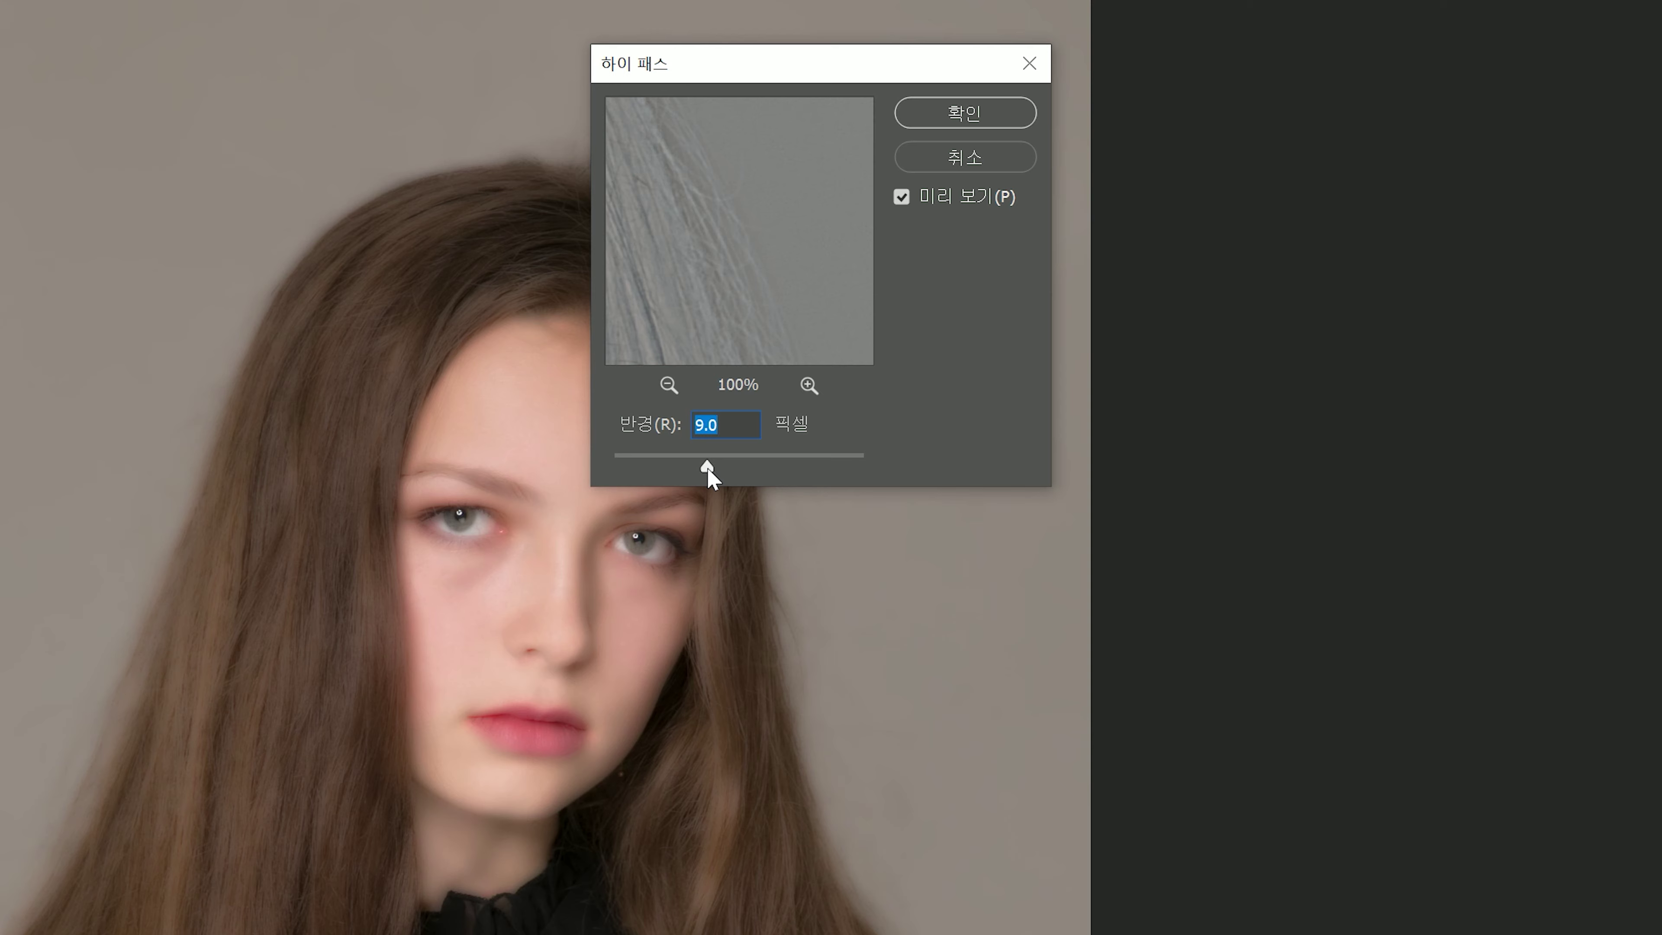
click(960, 116)
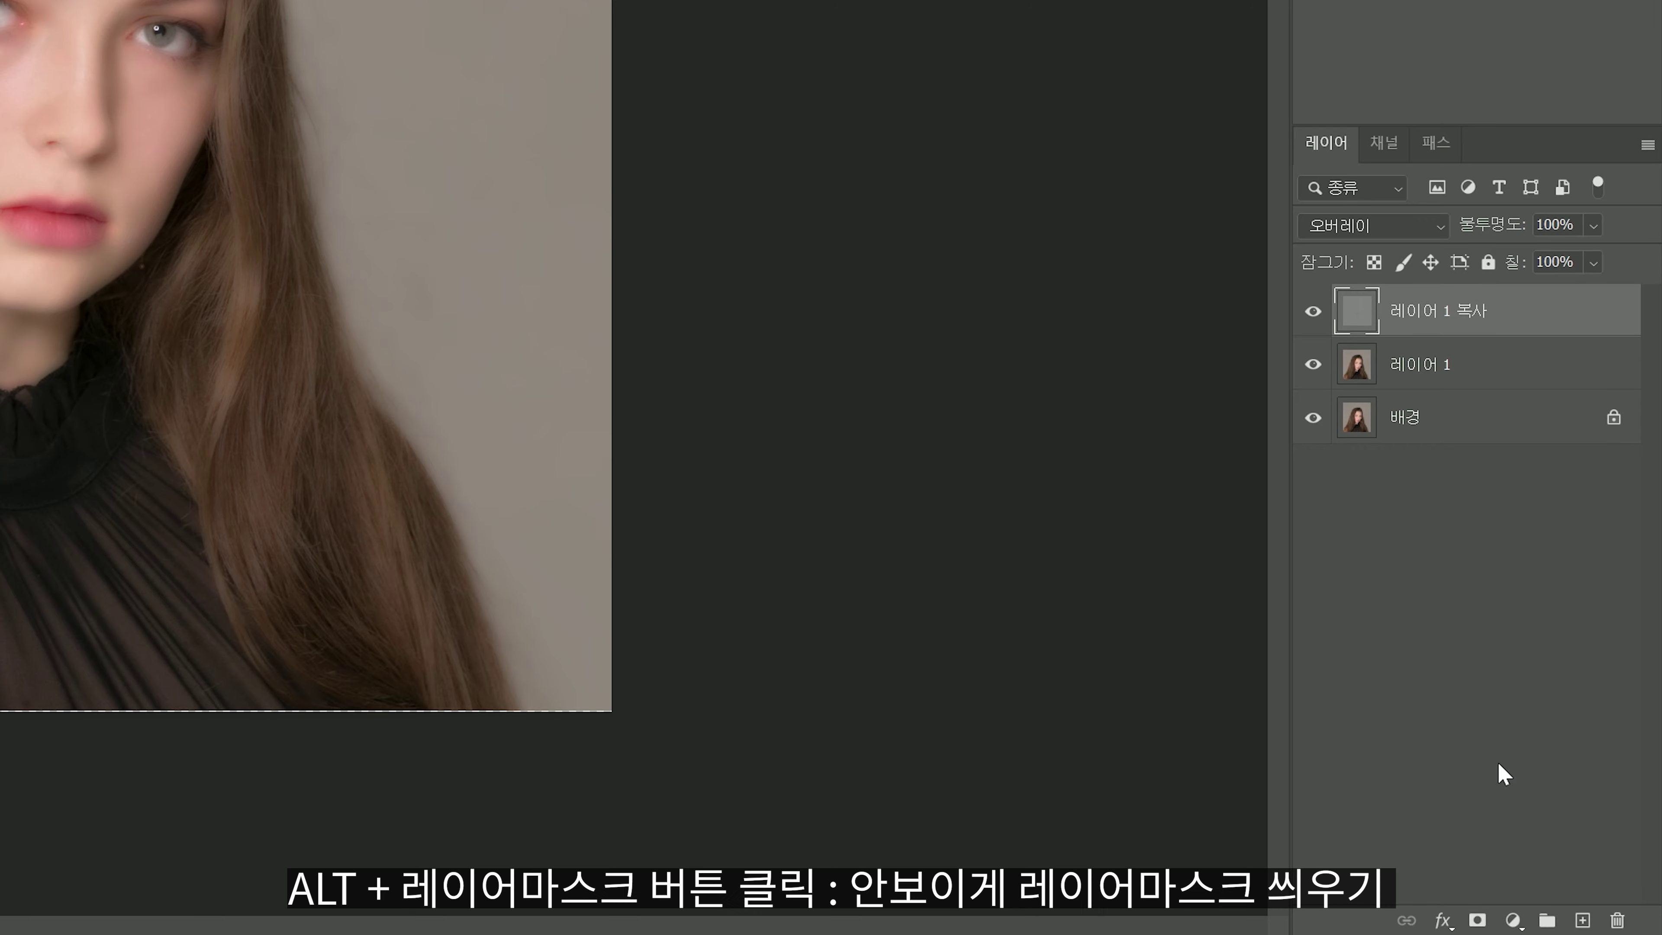
Step: Add a black hide-all mask to the High Pass layer and brush white over the skin of the face
alt+click(1480, 920)
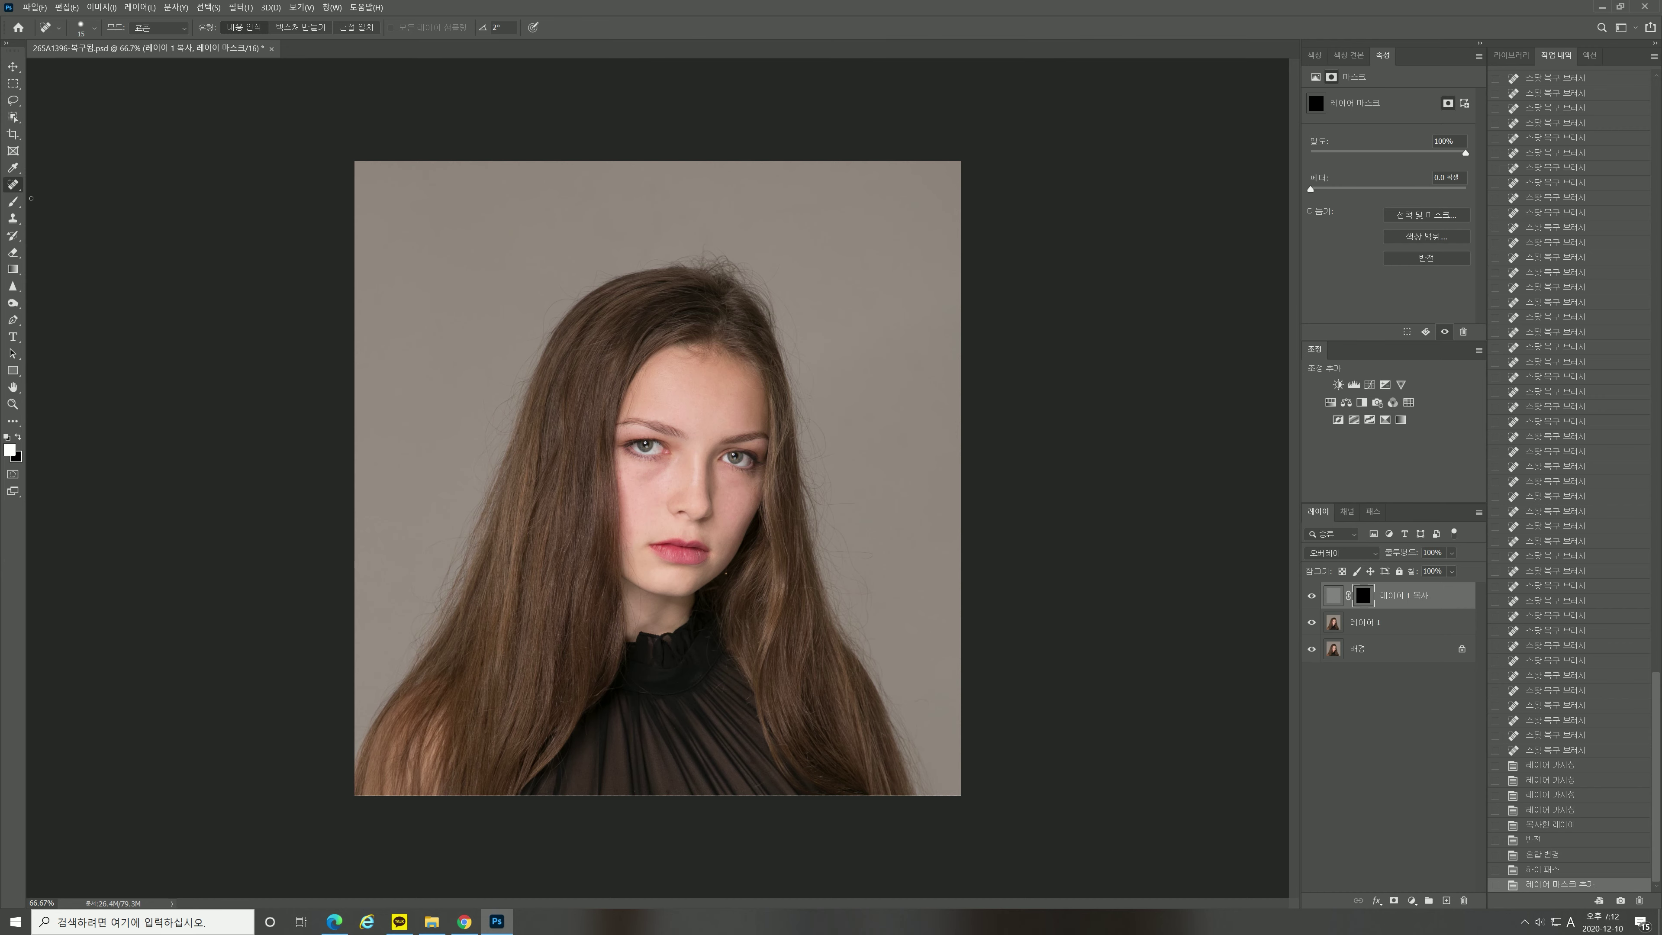
click(13, 201)
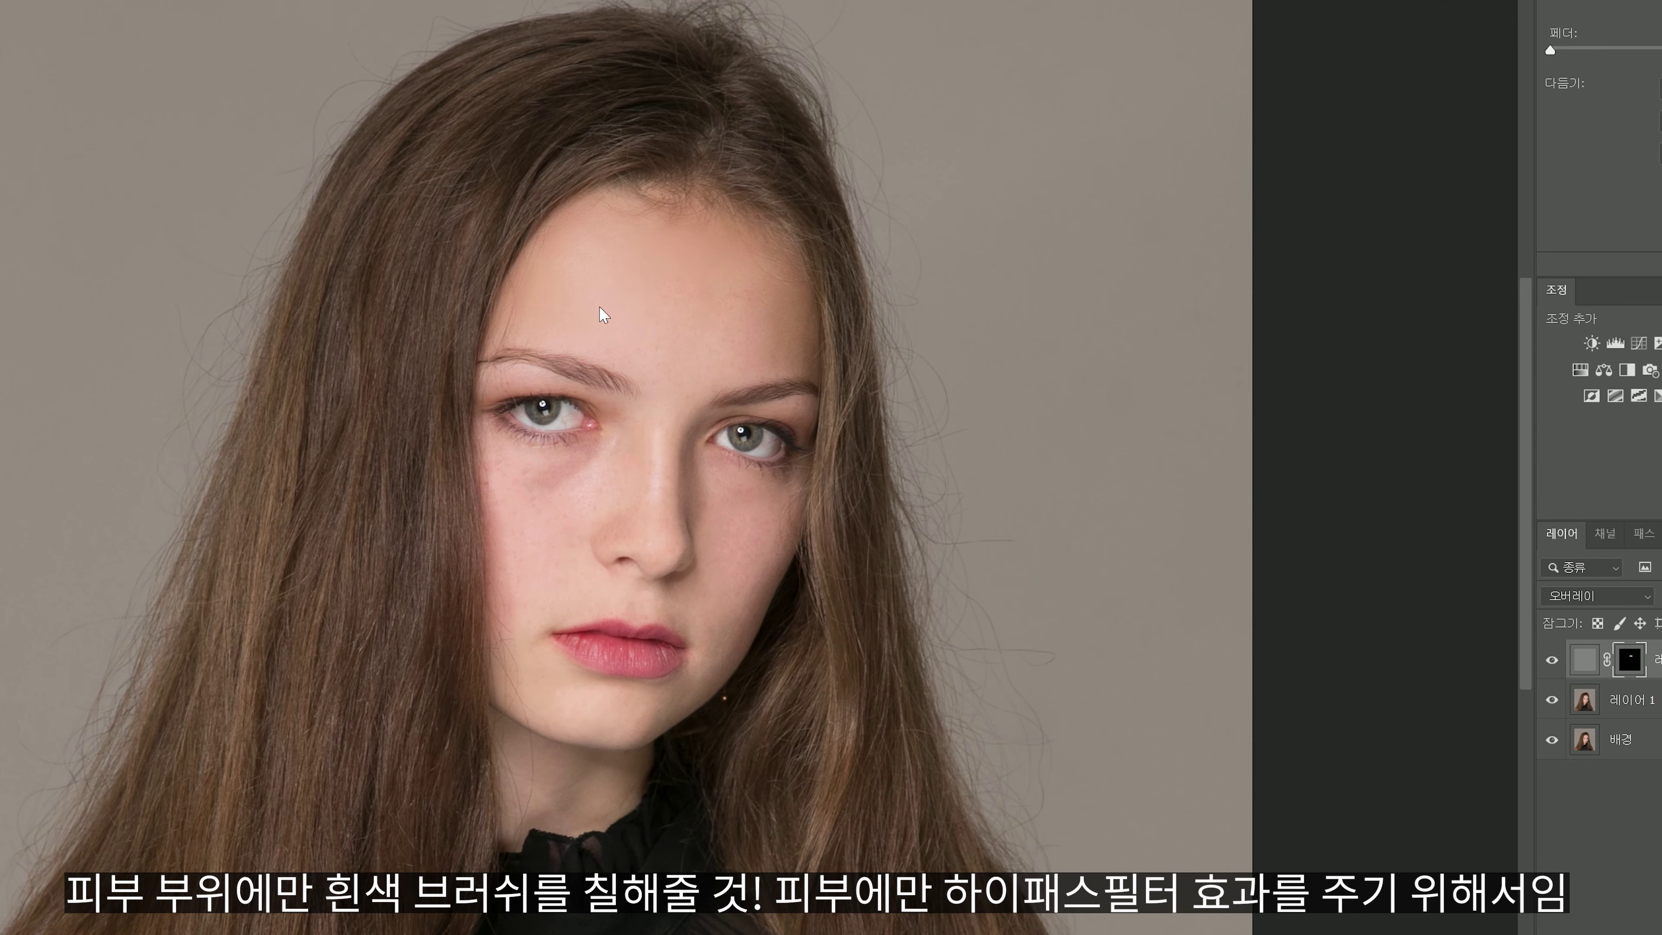
mouse_move(656, 279)
mouse_down()
mouse_move(619, 473)
mouse_move(478, 454)
mouse_move(500, 523)
mouse_up()
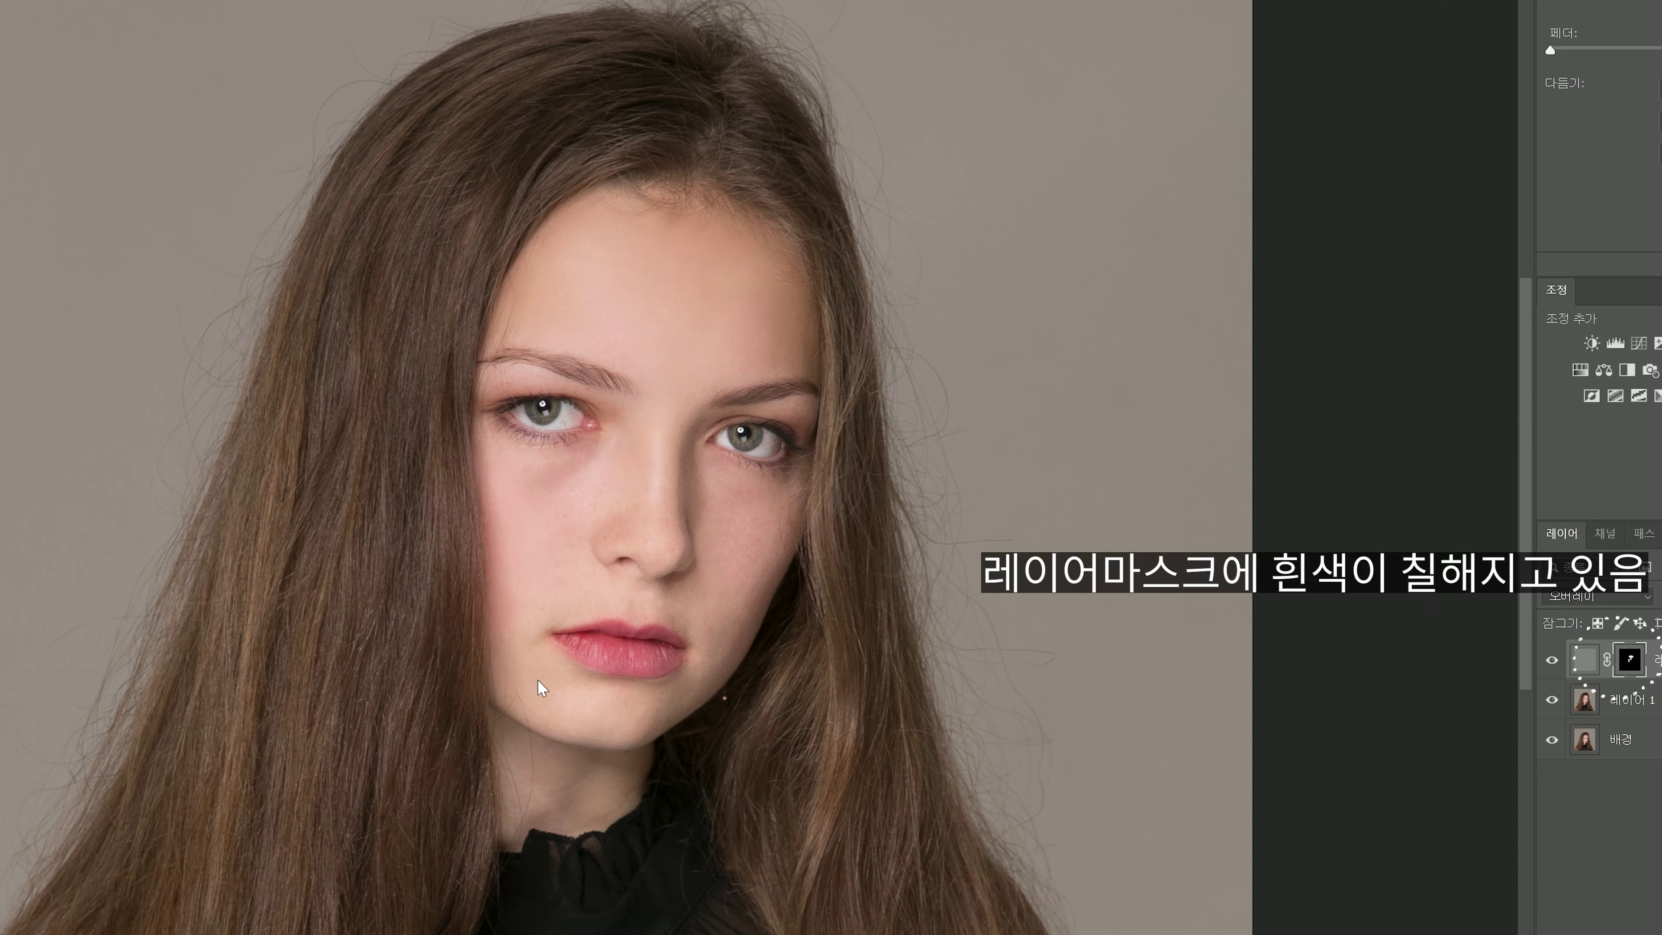
mouse_move(595, 686)
mouse_down()
mouse_move(700, 584)
mouse_move(538, 568)
mouse_up()
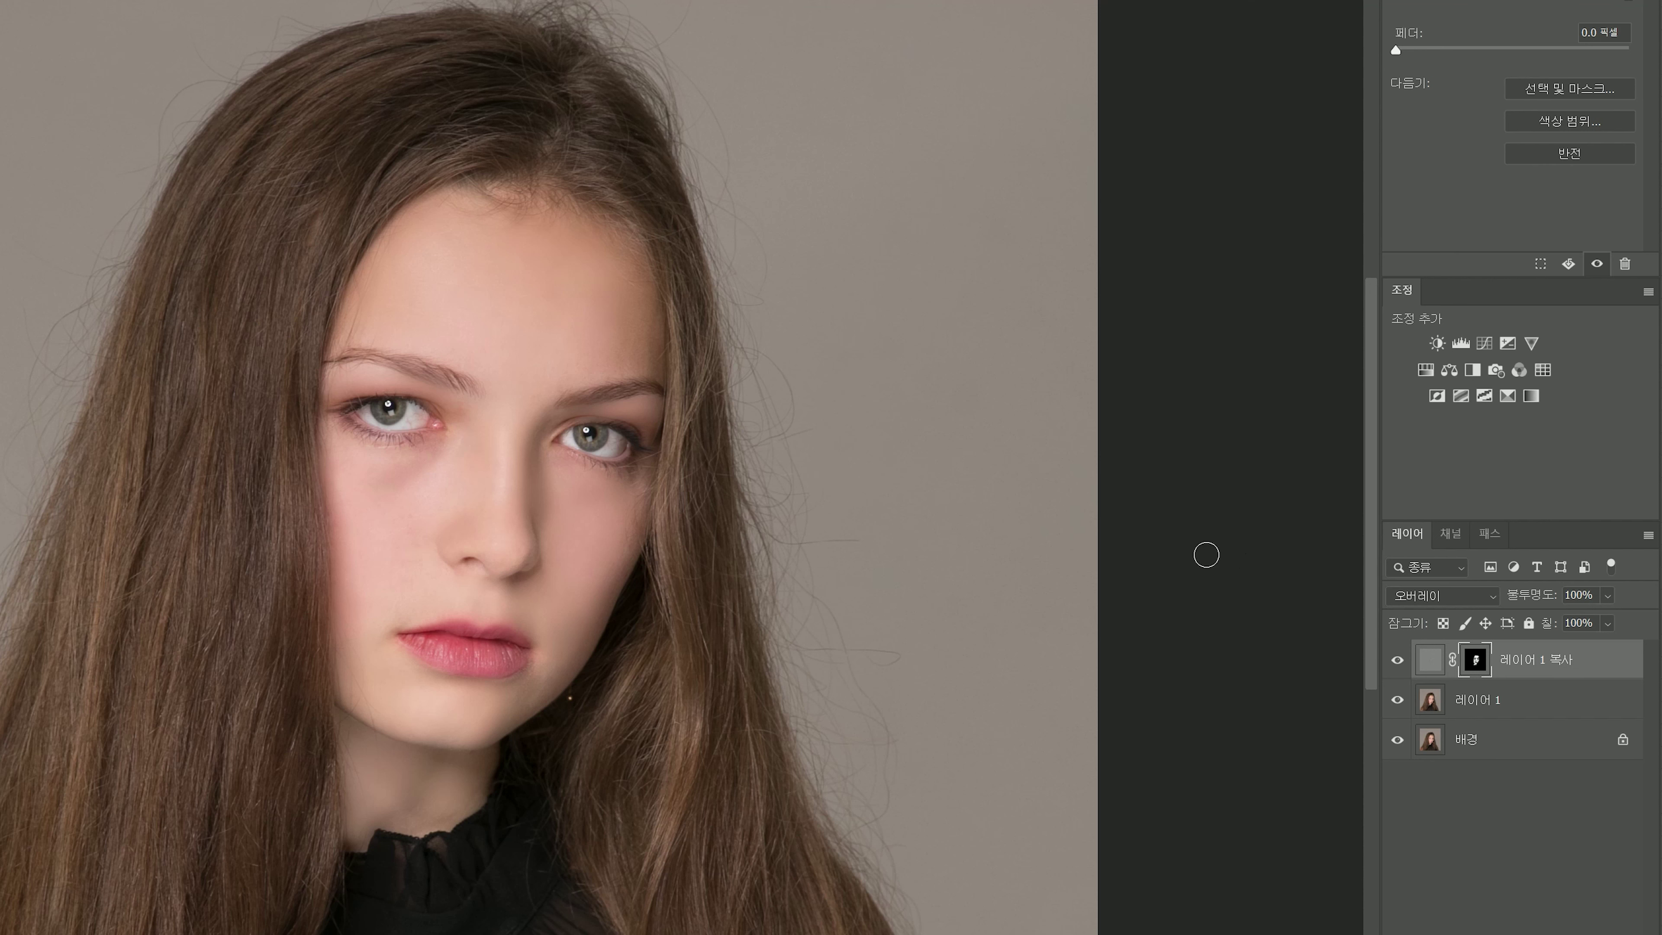
Step: Duplicate the blemish-free layer 레이어 1 again and rename the new copy 피부결
click(1532, 715)
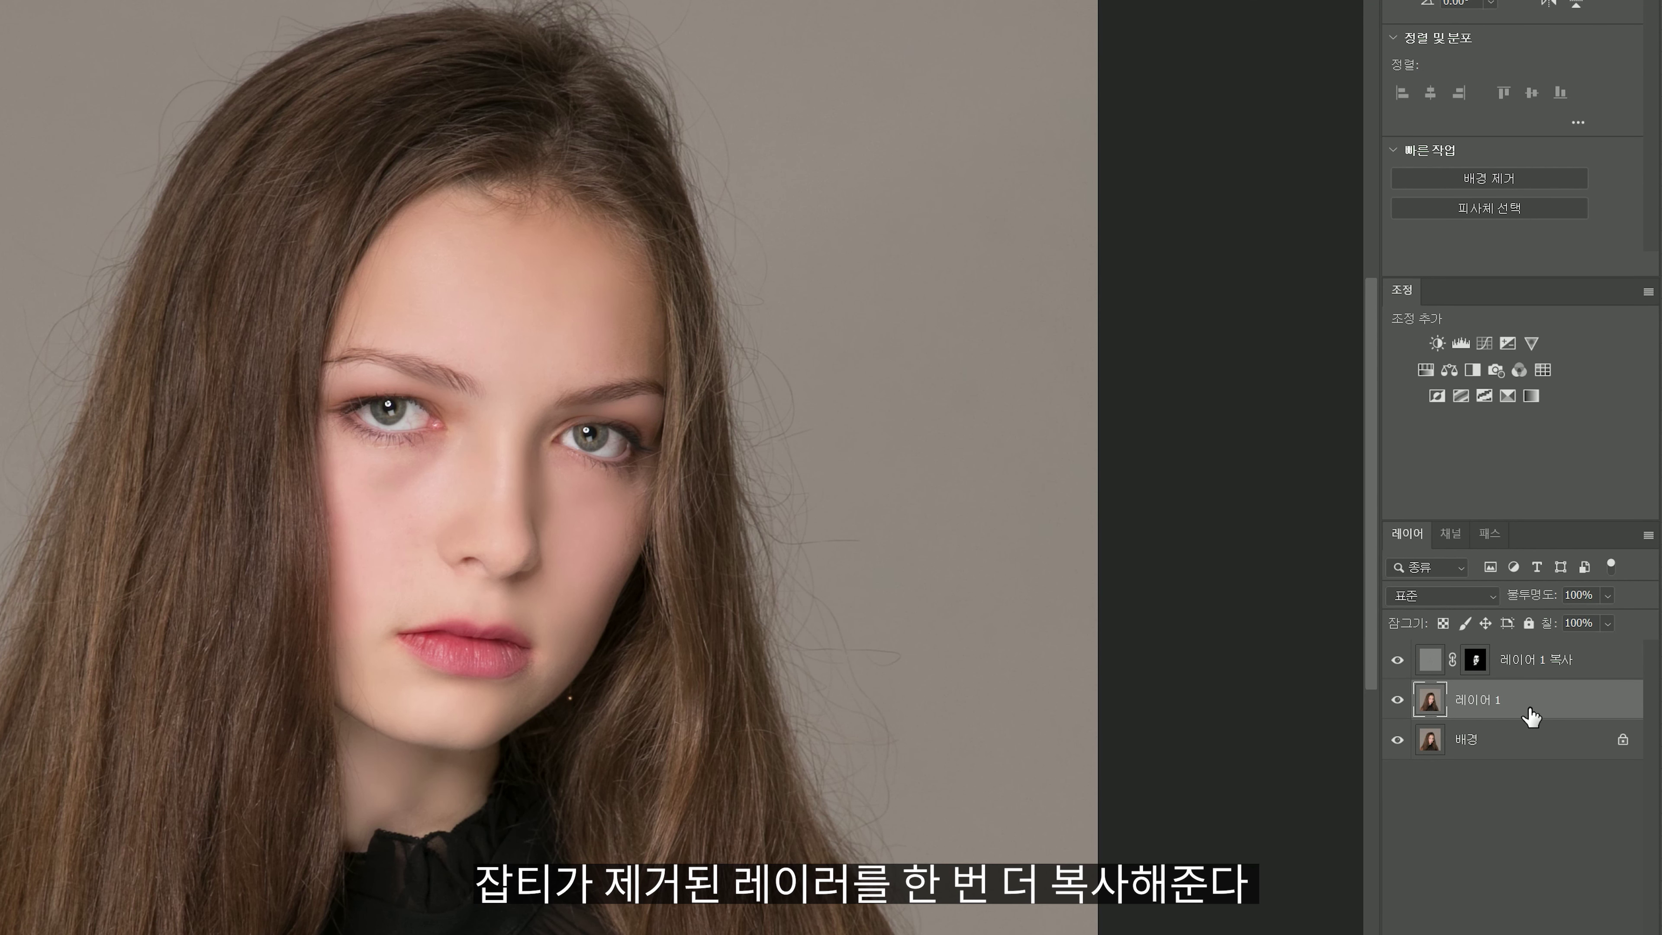
key(ctrl+j)
double_click(1529, 708)
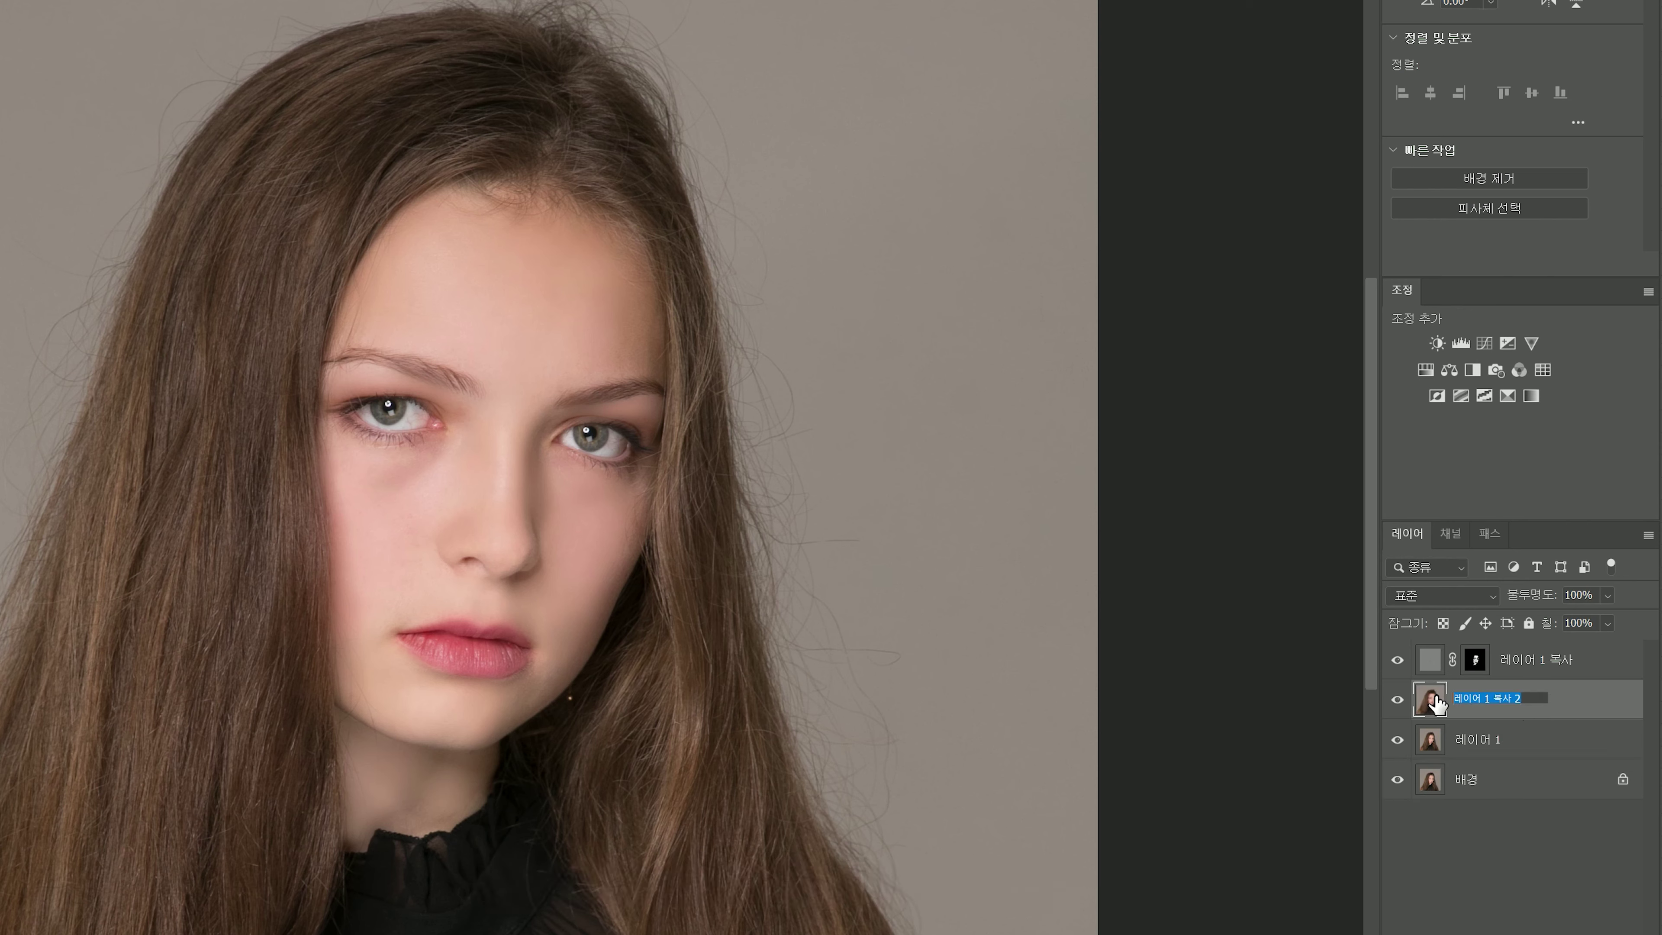
key(BackSpace)
text(피부결)
key(Return)
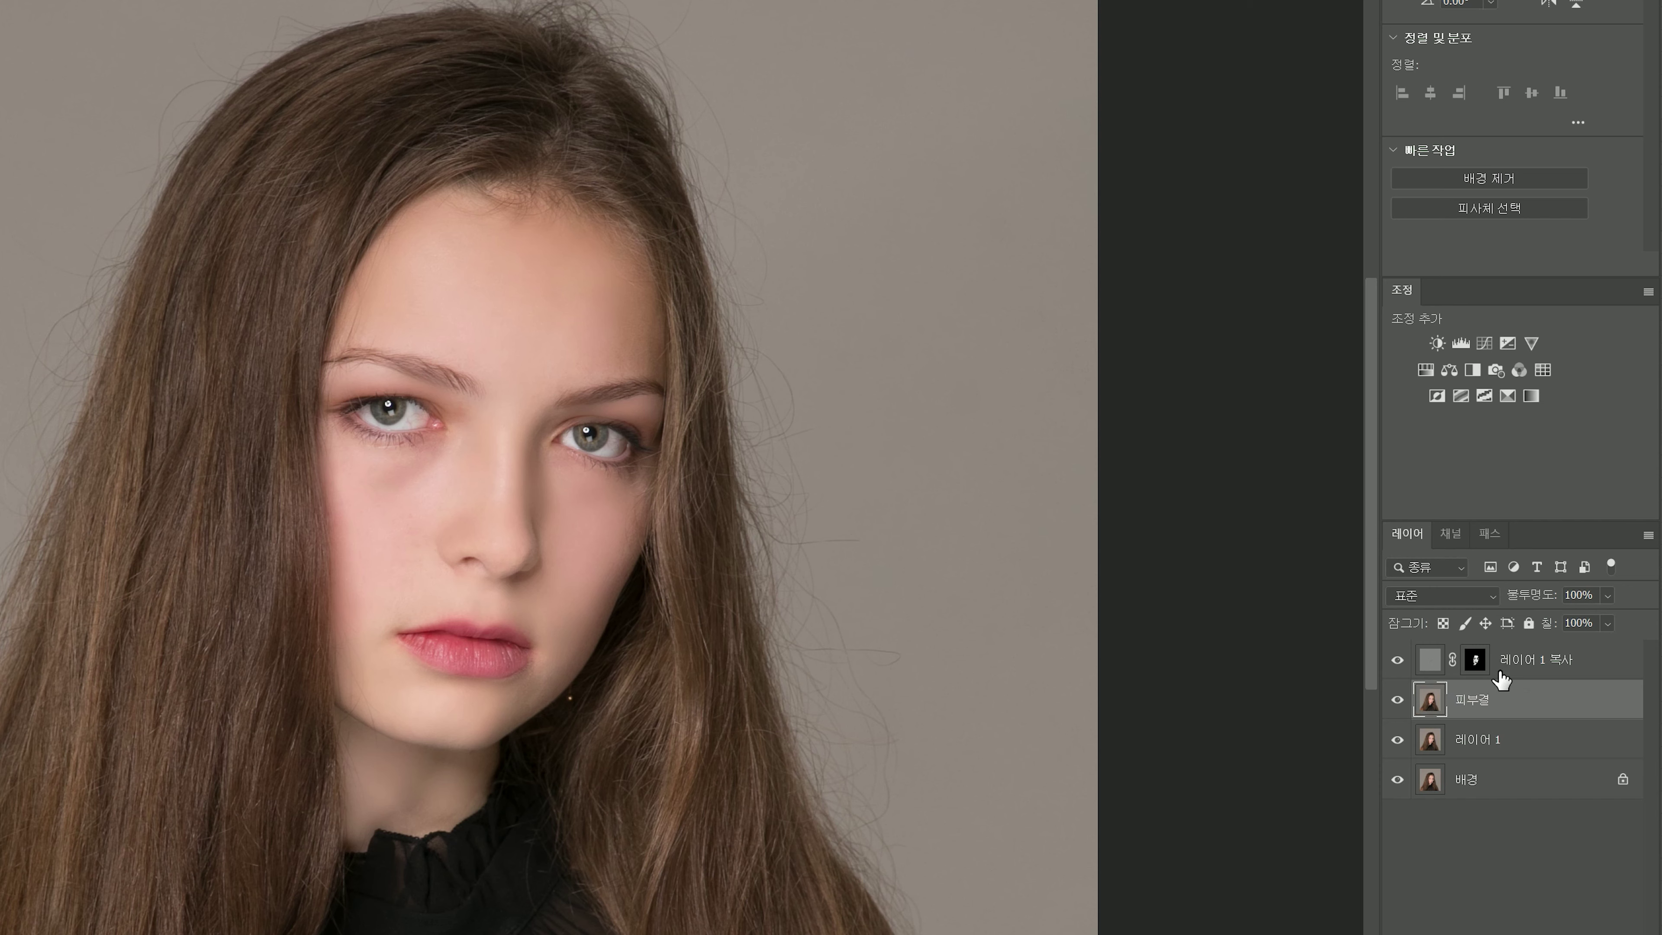
Step: Rename the masked Overlay layer 레이어 1 복사 as 피부톤
double_click(1565, 663)
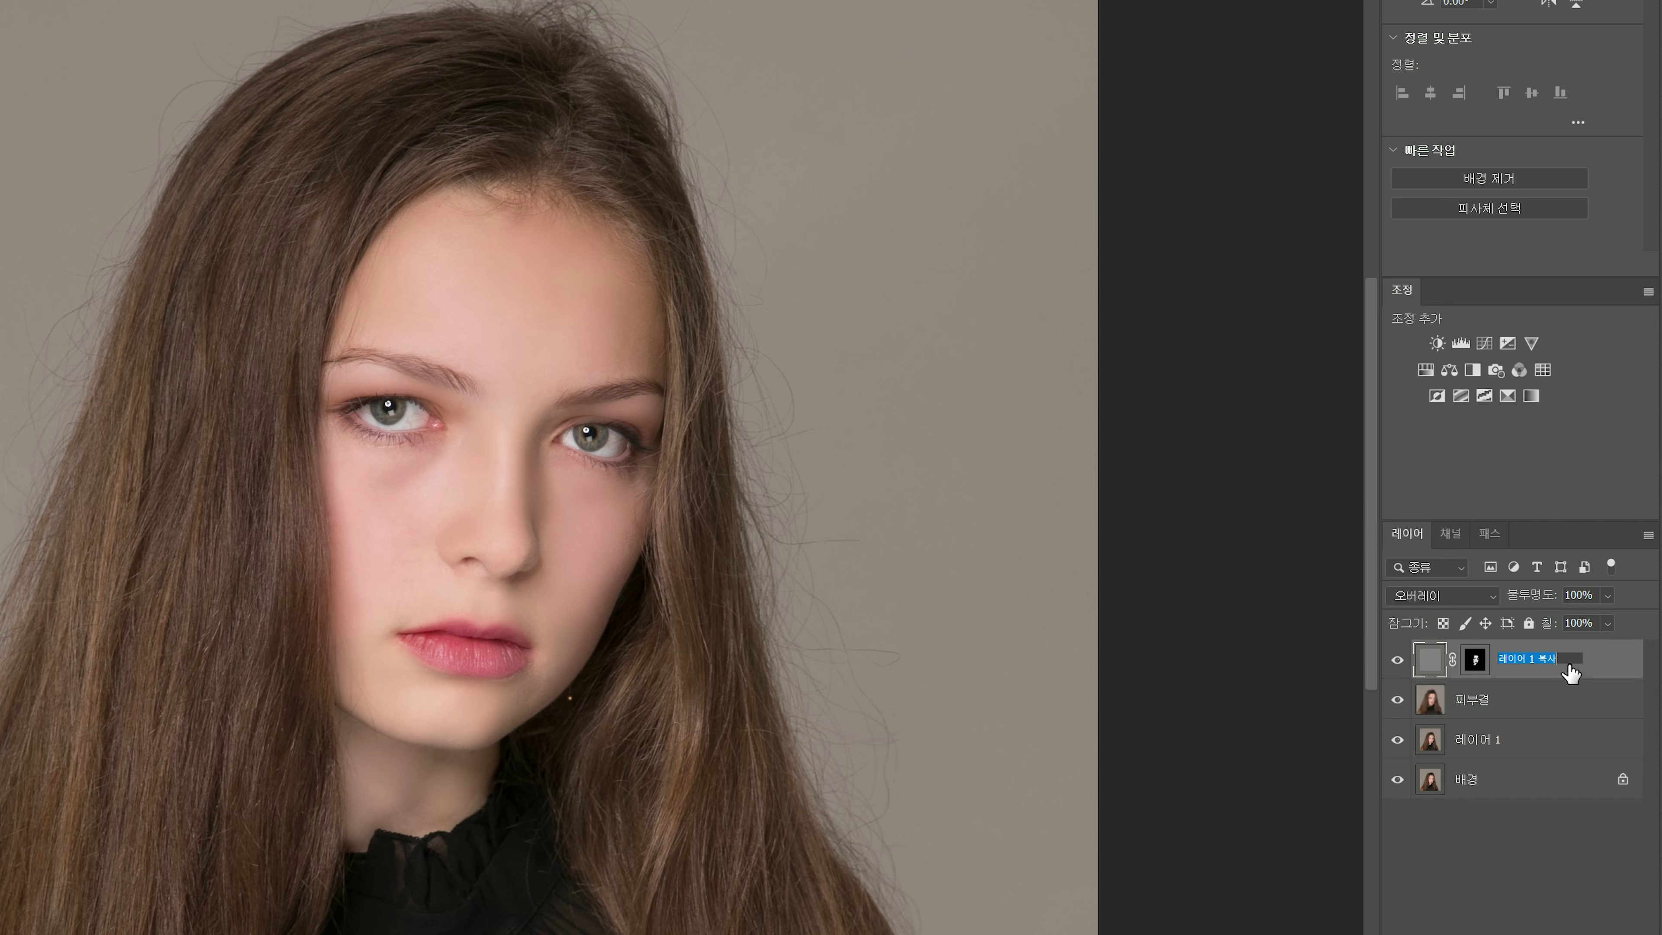
text(피부토ㄴ)
key(Return)
Step: Apply a High Pass (하이 패스) filter with a 1.9-pixel radius to the 피부결 layer
click(1552, 711)
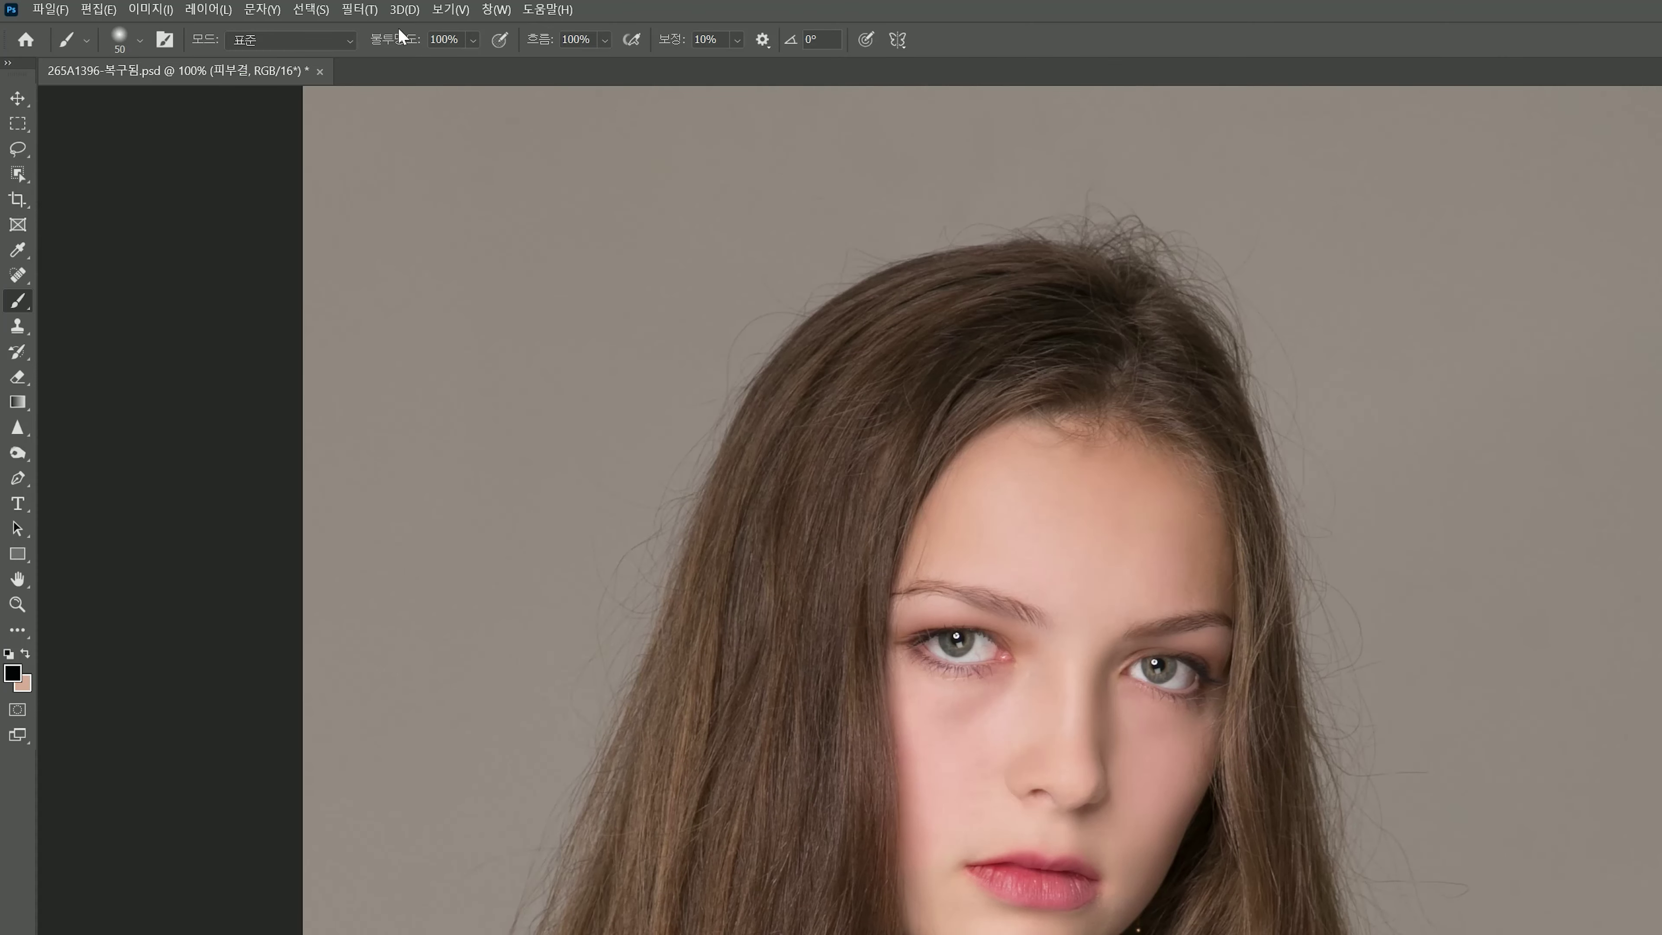
click(360, 10)
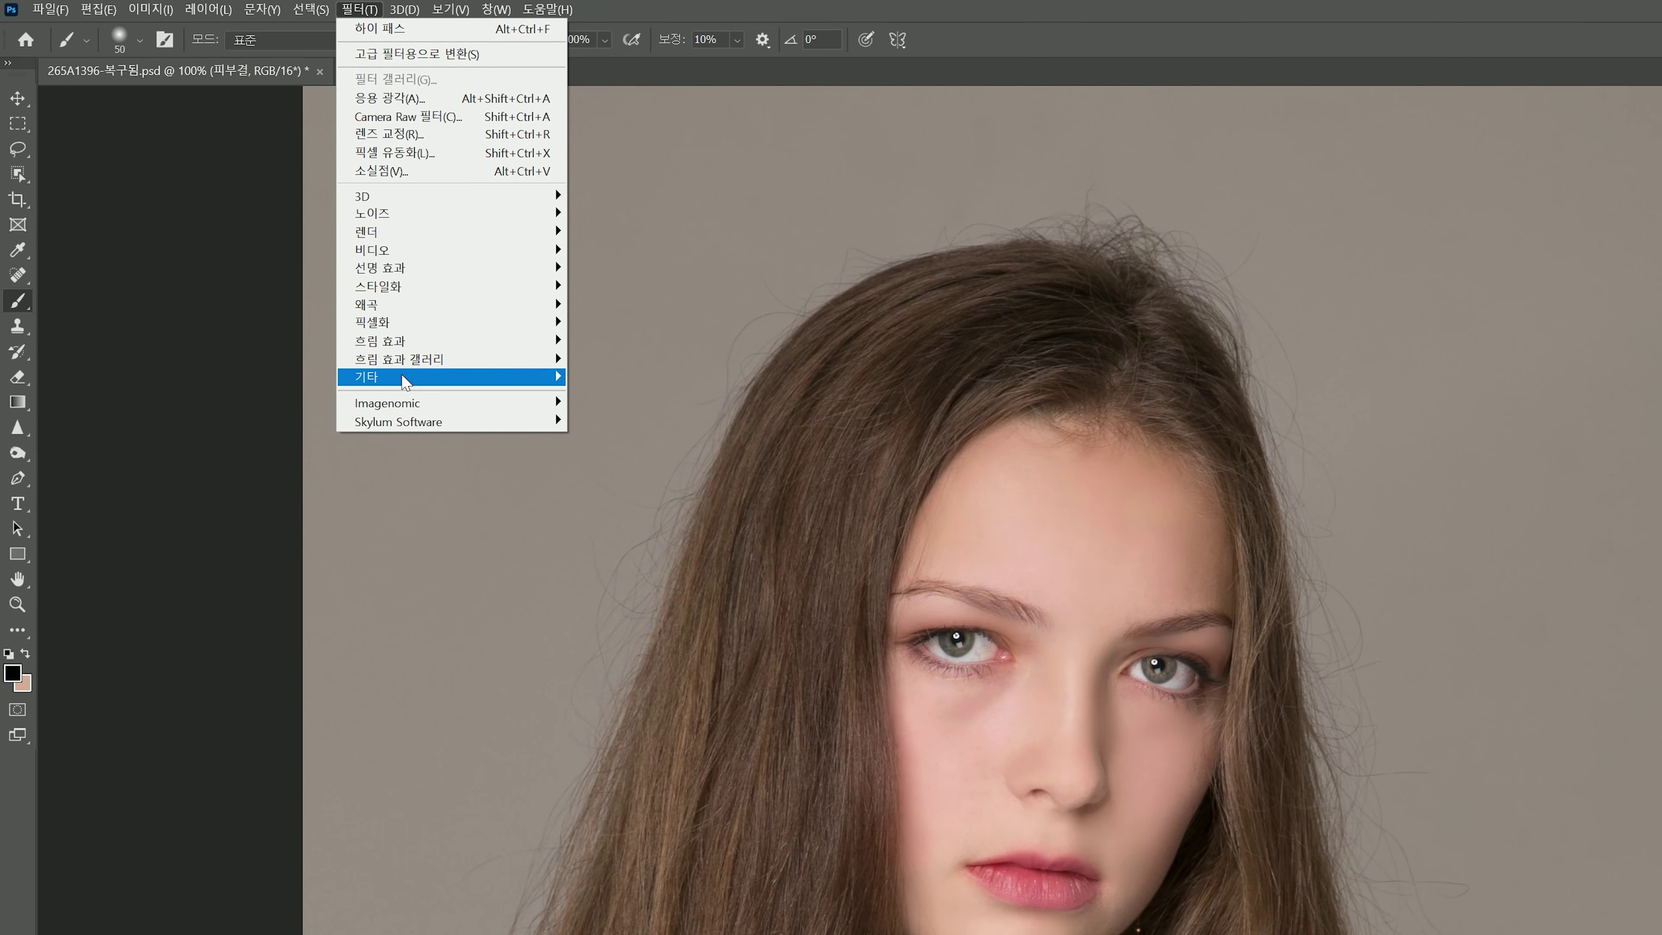
mouse_move(406, 382)
click(615, 469)
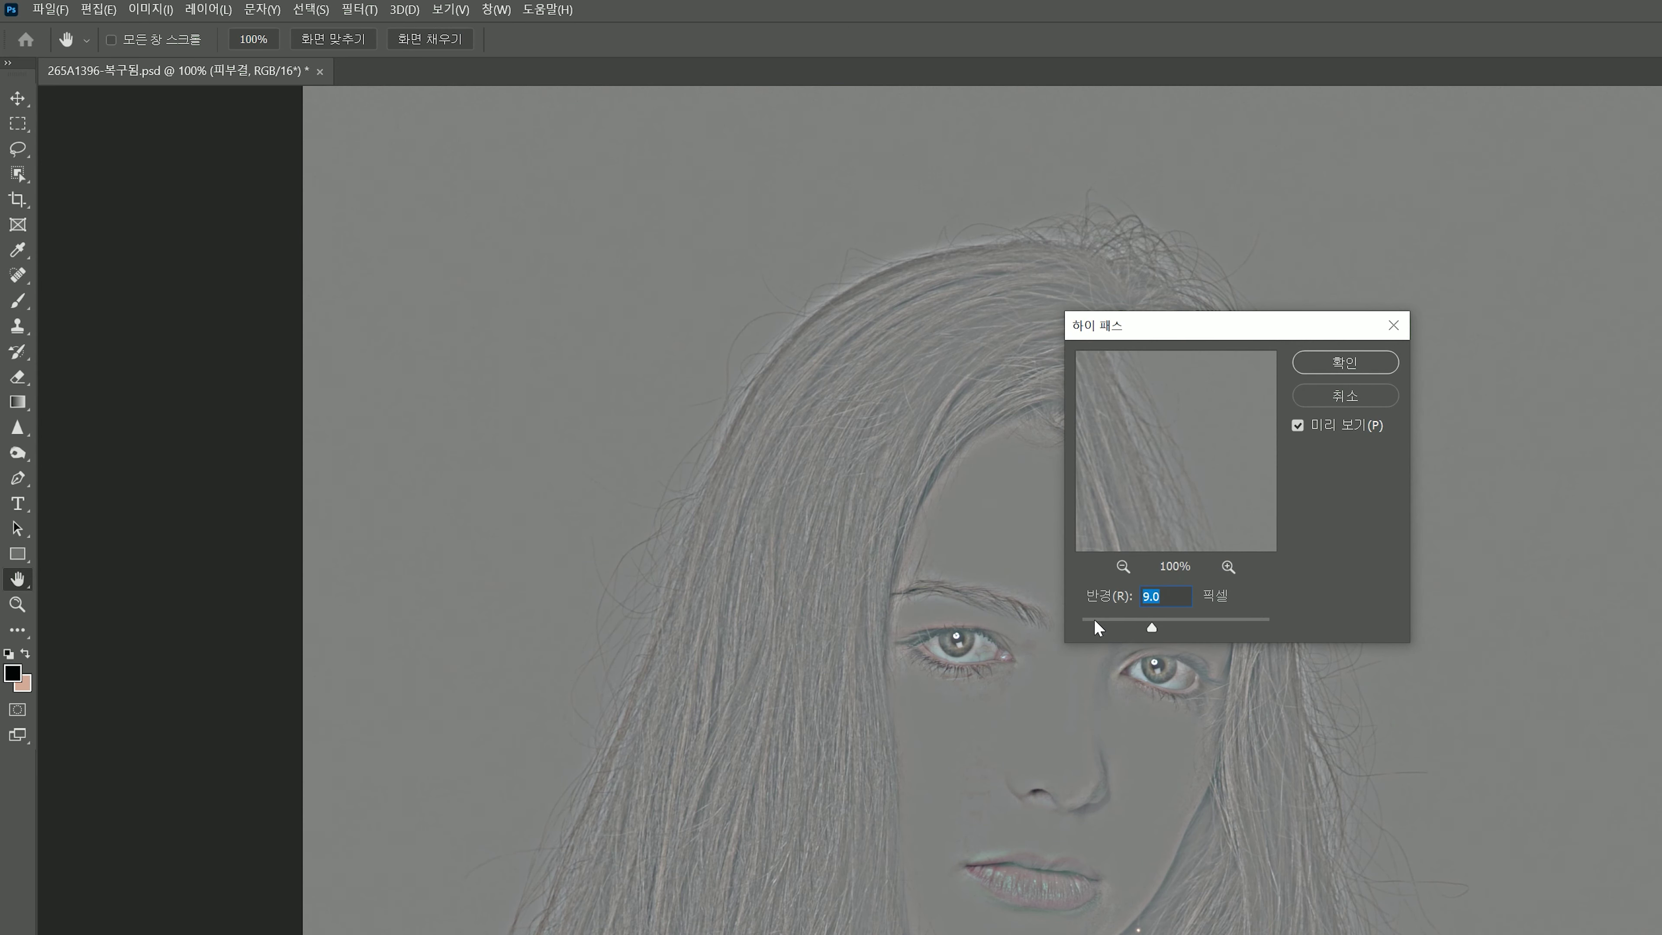
mouse_move(1096, 621)
mouse_down()
mouse_move(1168, 624)
mouse_move(1087, 623)
mouse_move(1100, 625)
mouse_up()
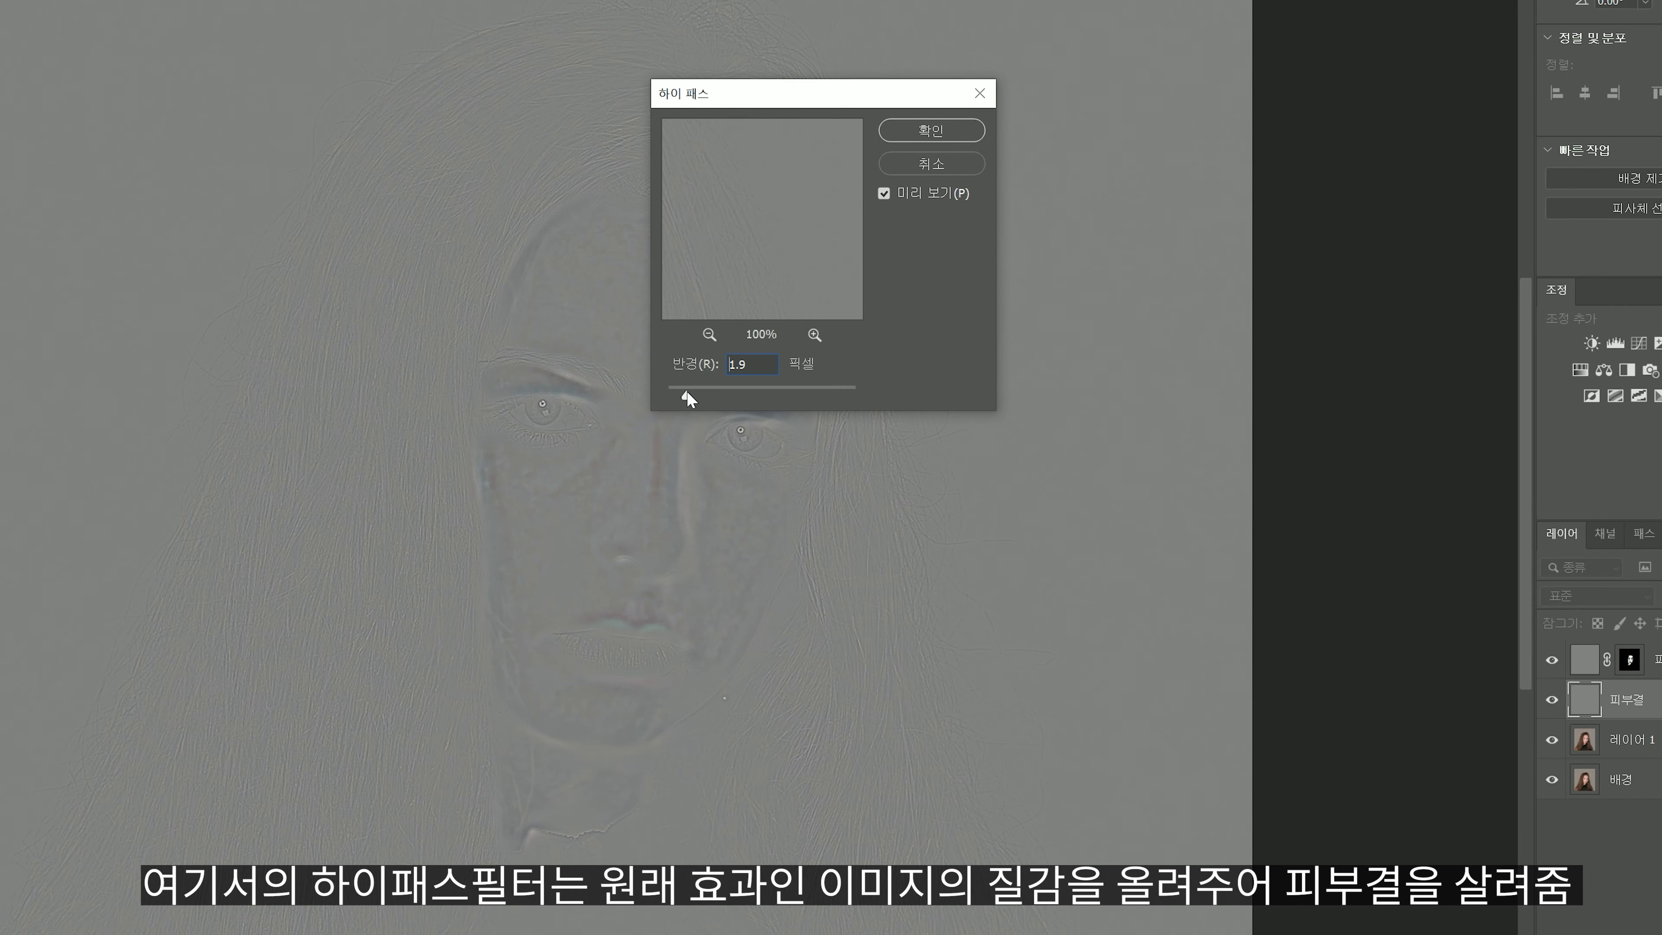
drag(689, 398, 688, 396)
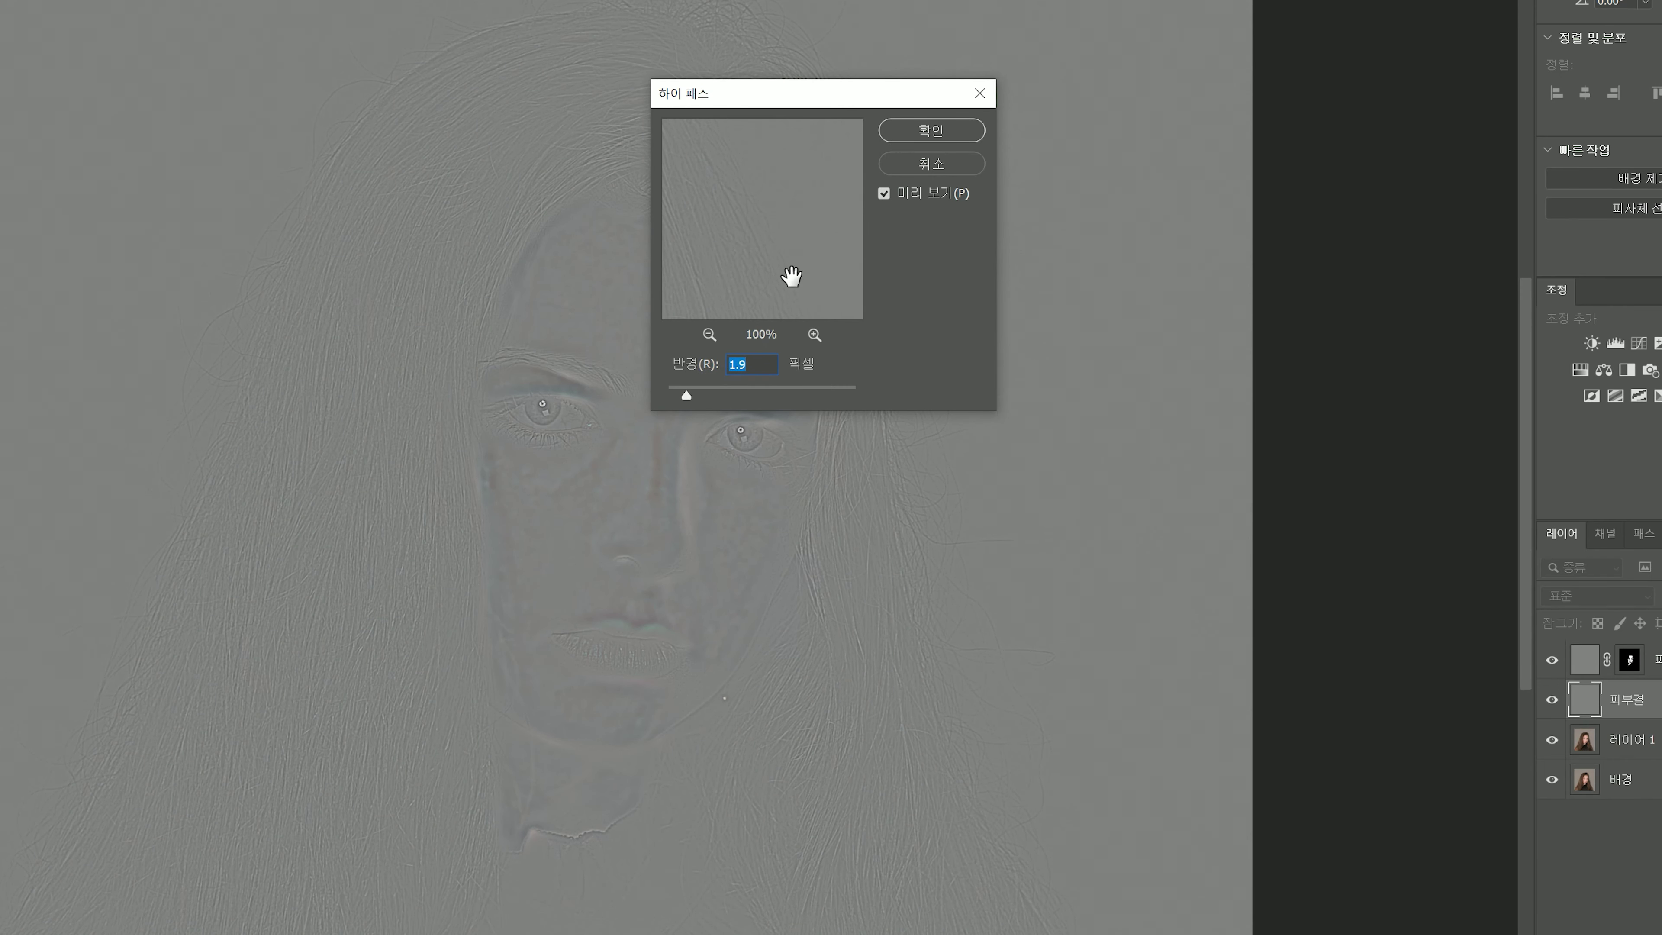
click(921, 130)
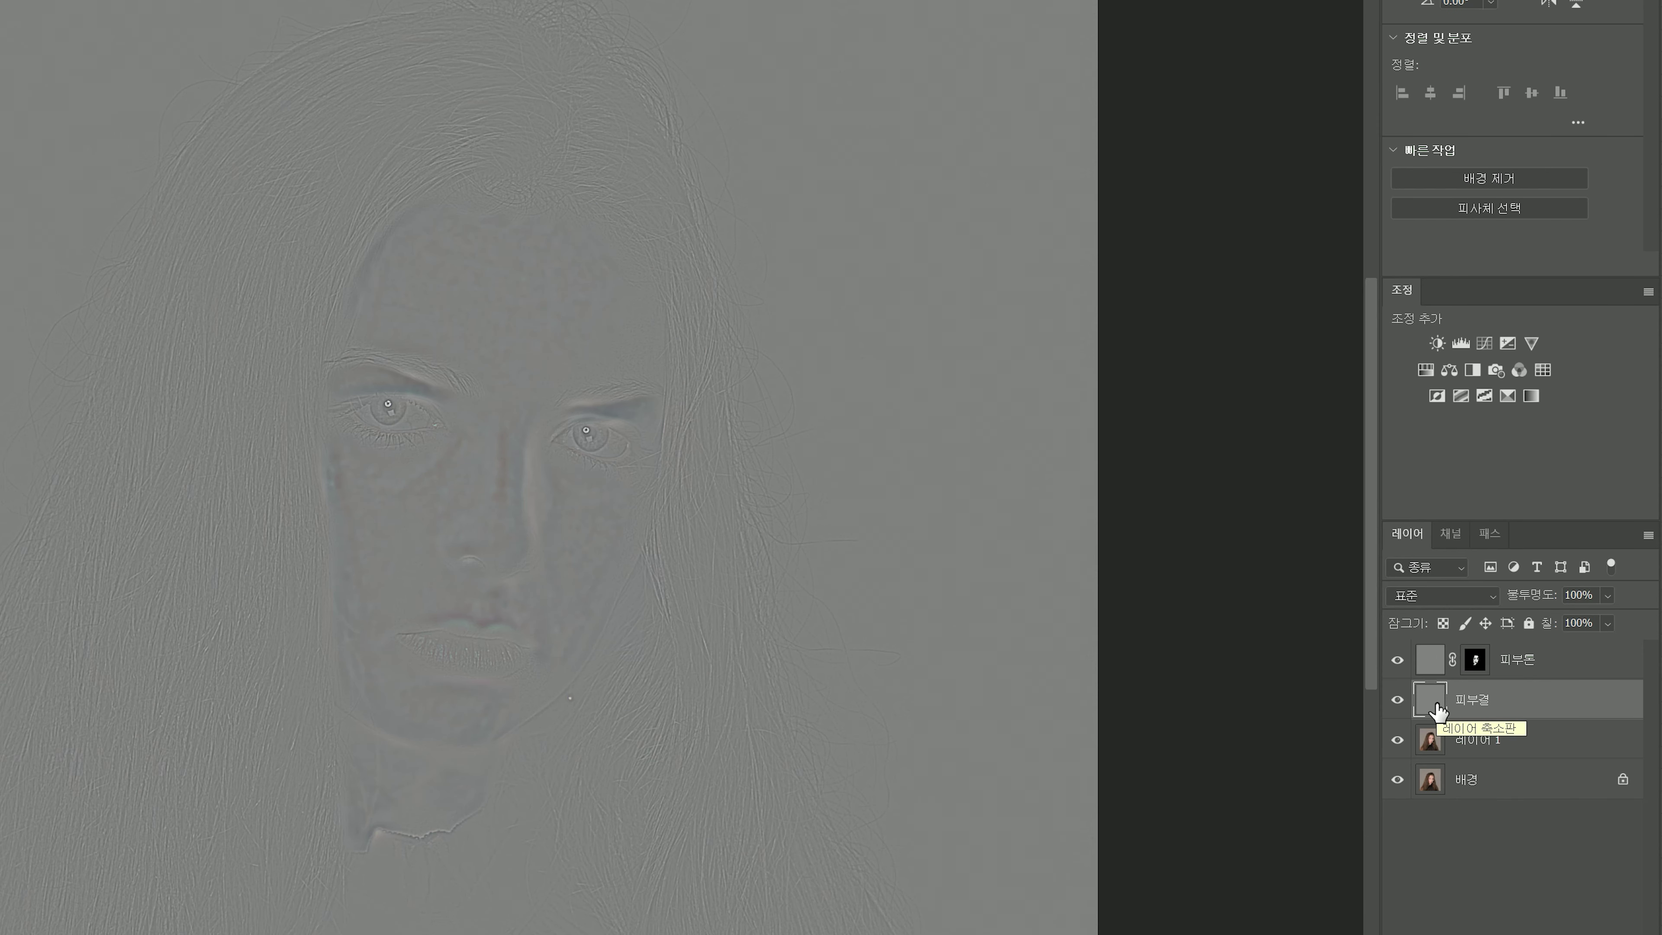
Step: Set the 피부결 layer's blend mode to Linear Light (선형 라이트), and check the blend mode of 피부톤
click(1478, 599)
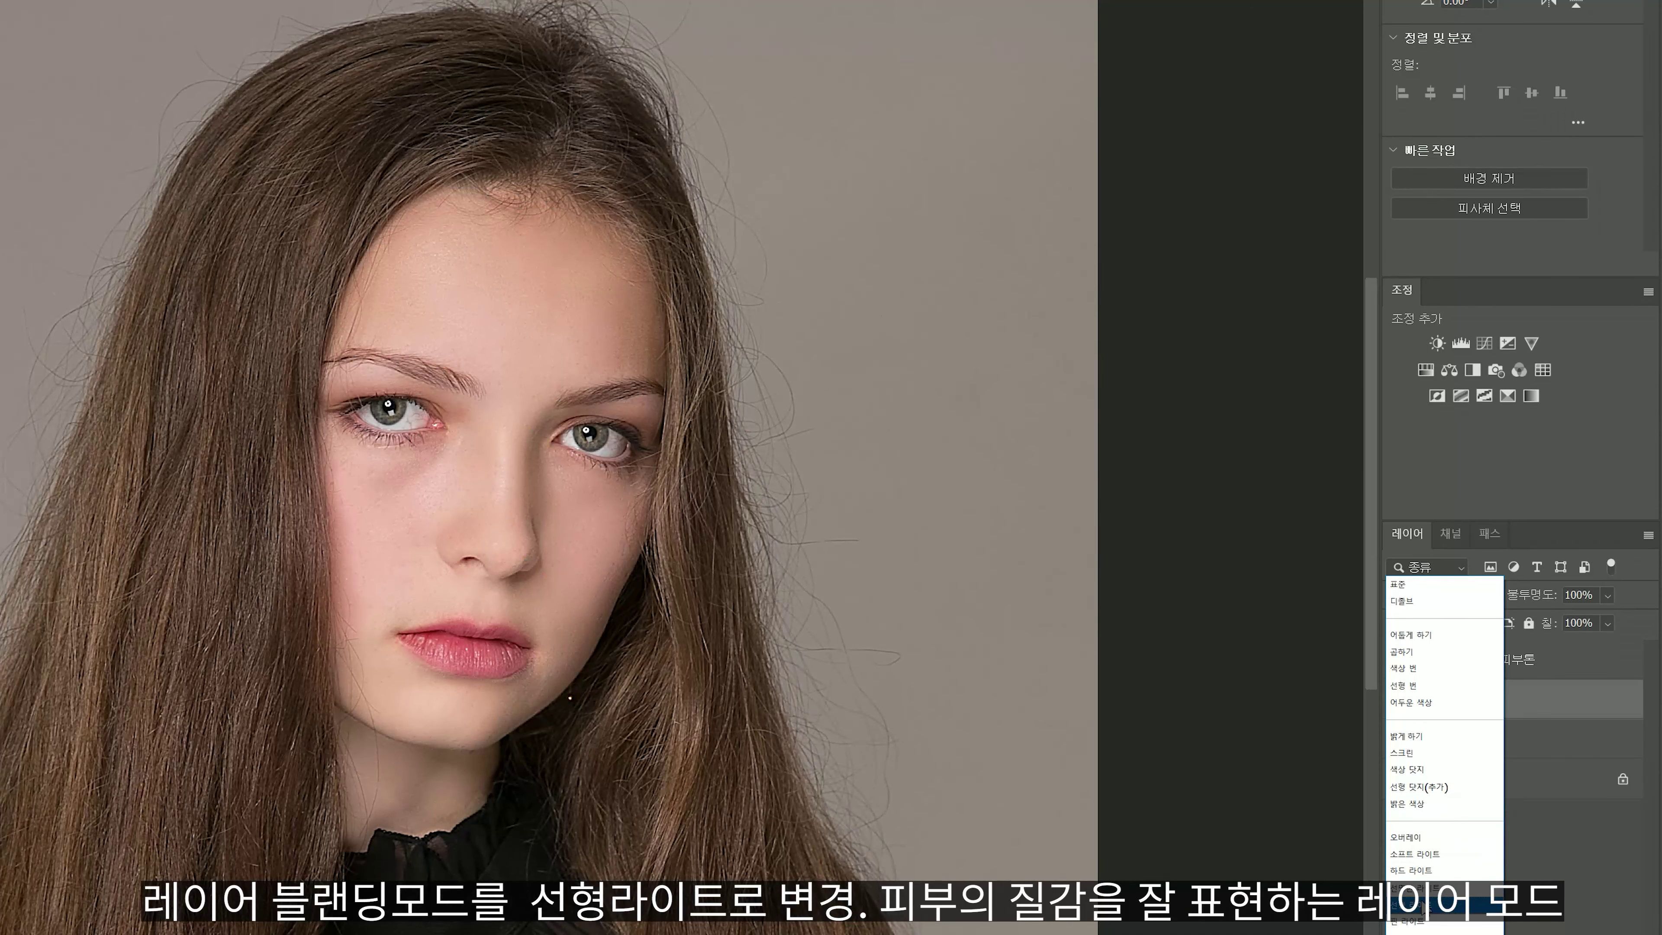
click(1414, 903)
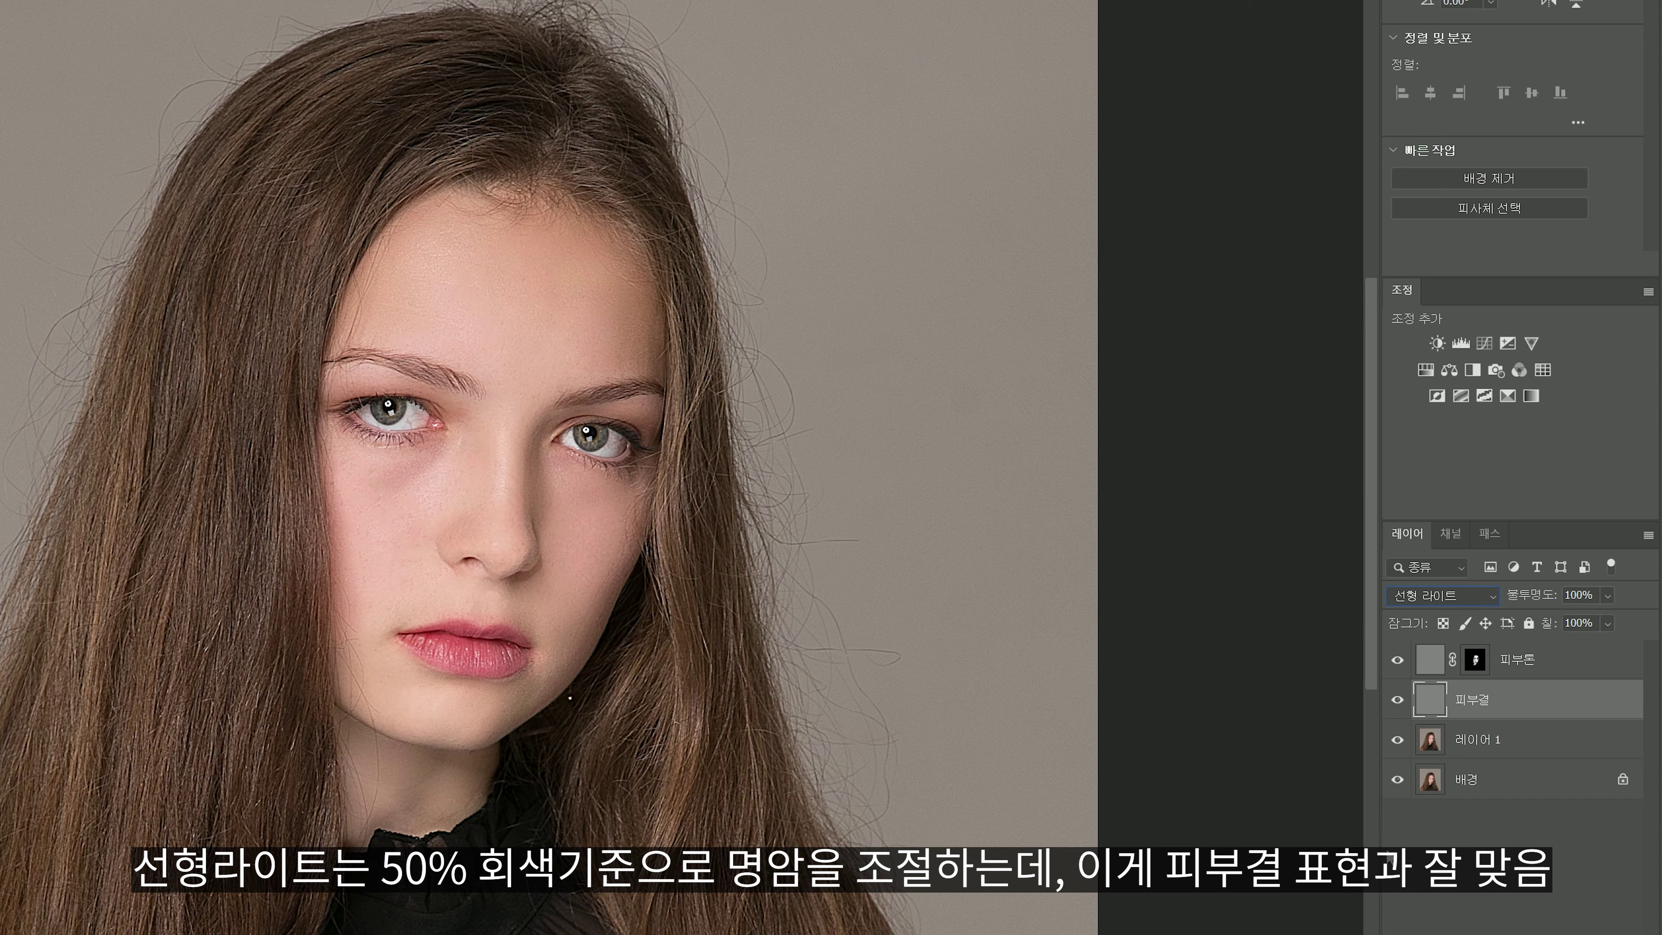
click(1427, 662)
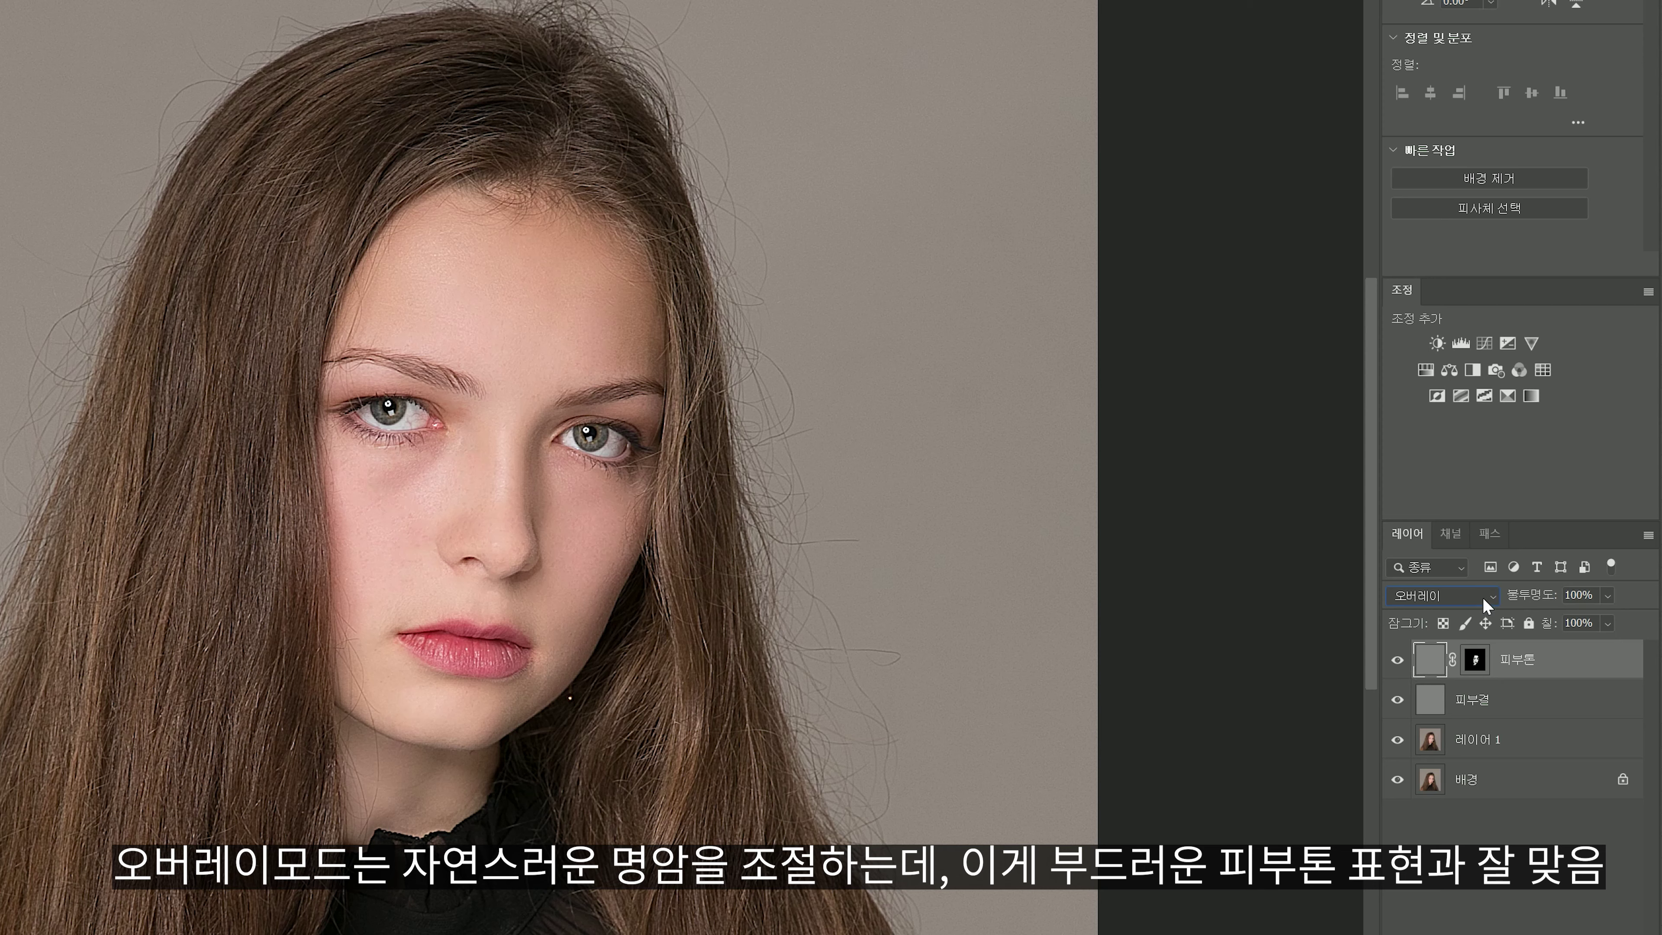
Step: Add a black hide-all mask to the 피부결 layer and paint white over the face to bring back its texture
click(1432, 699)
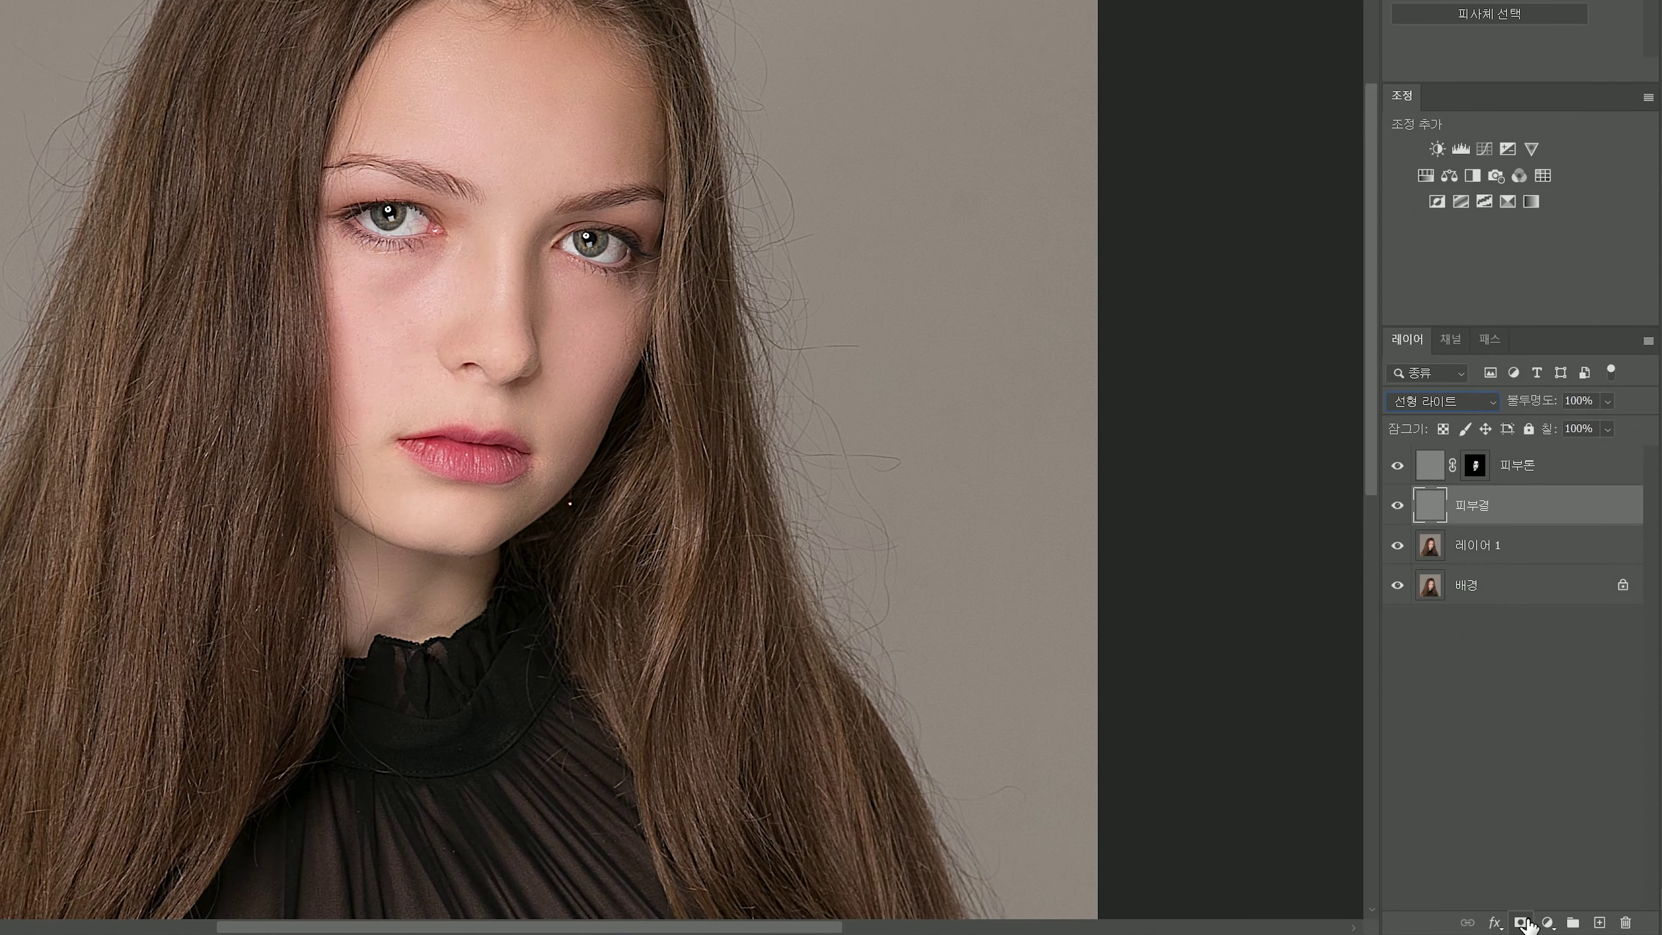
click(1522, 923)
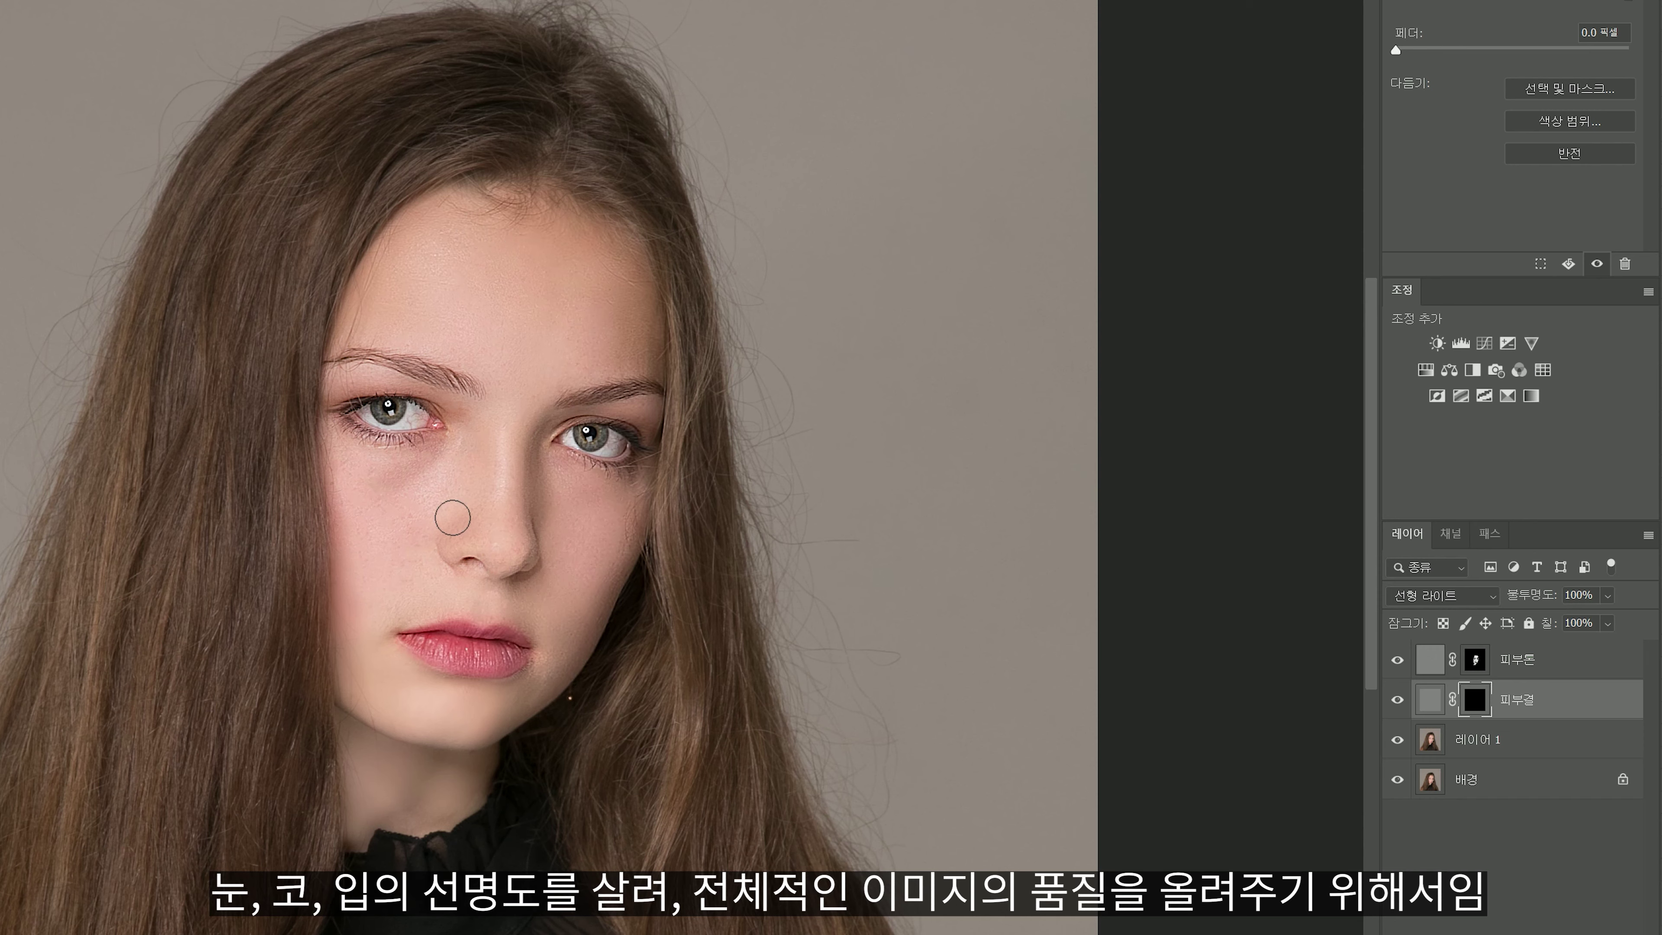
Step: Toggle the 피부결 layer's visibility off and on to compare the face with and without the restored texture
click(1431, 699)
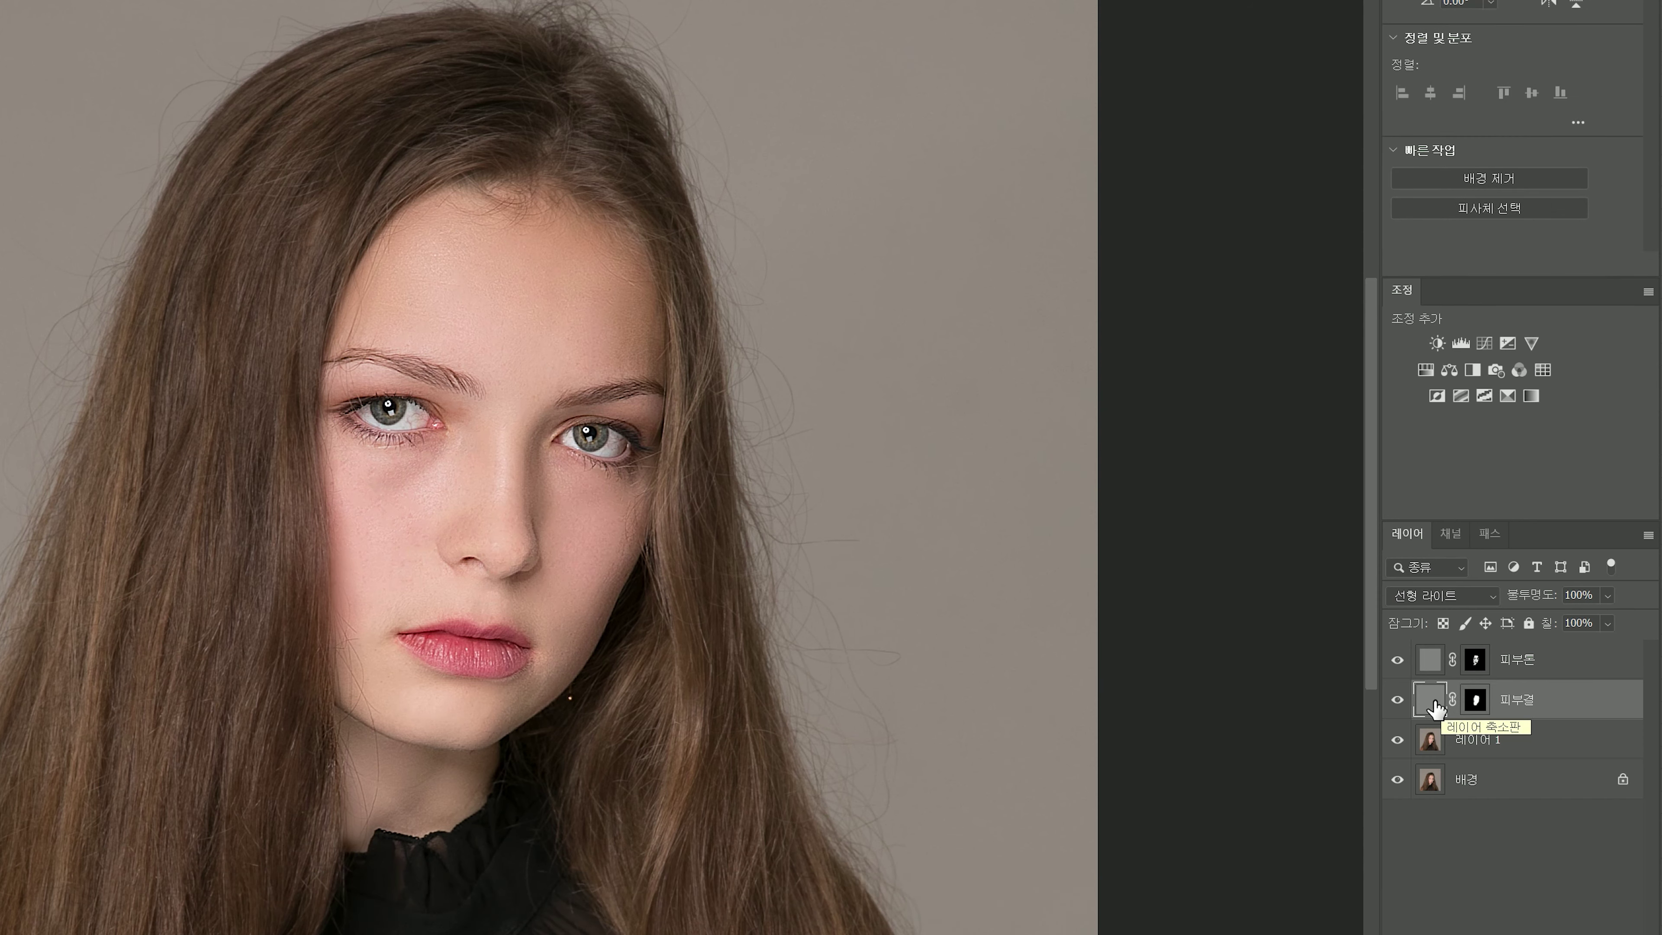
click(1397, 699)
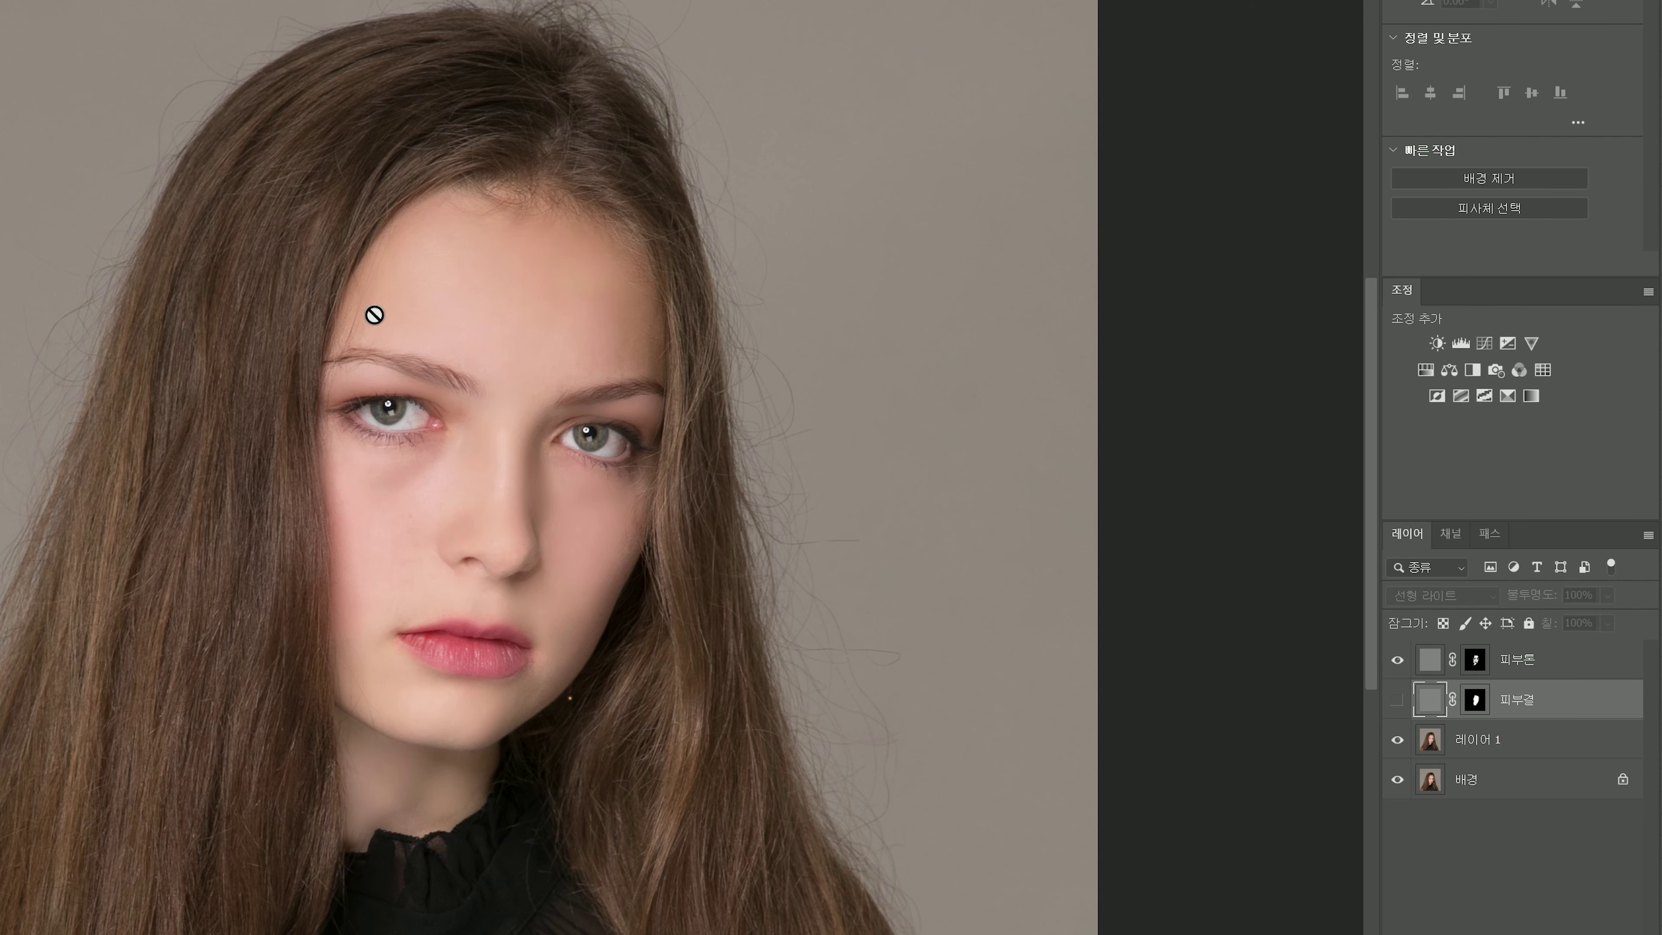
click(1396, 702)
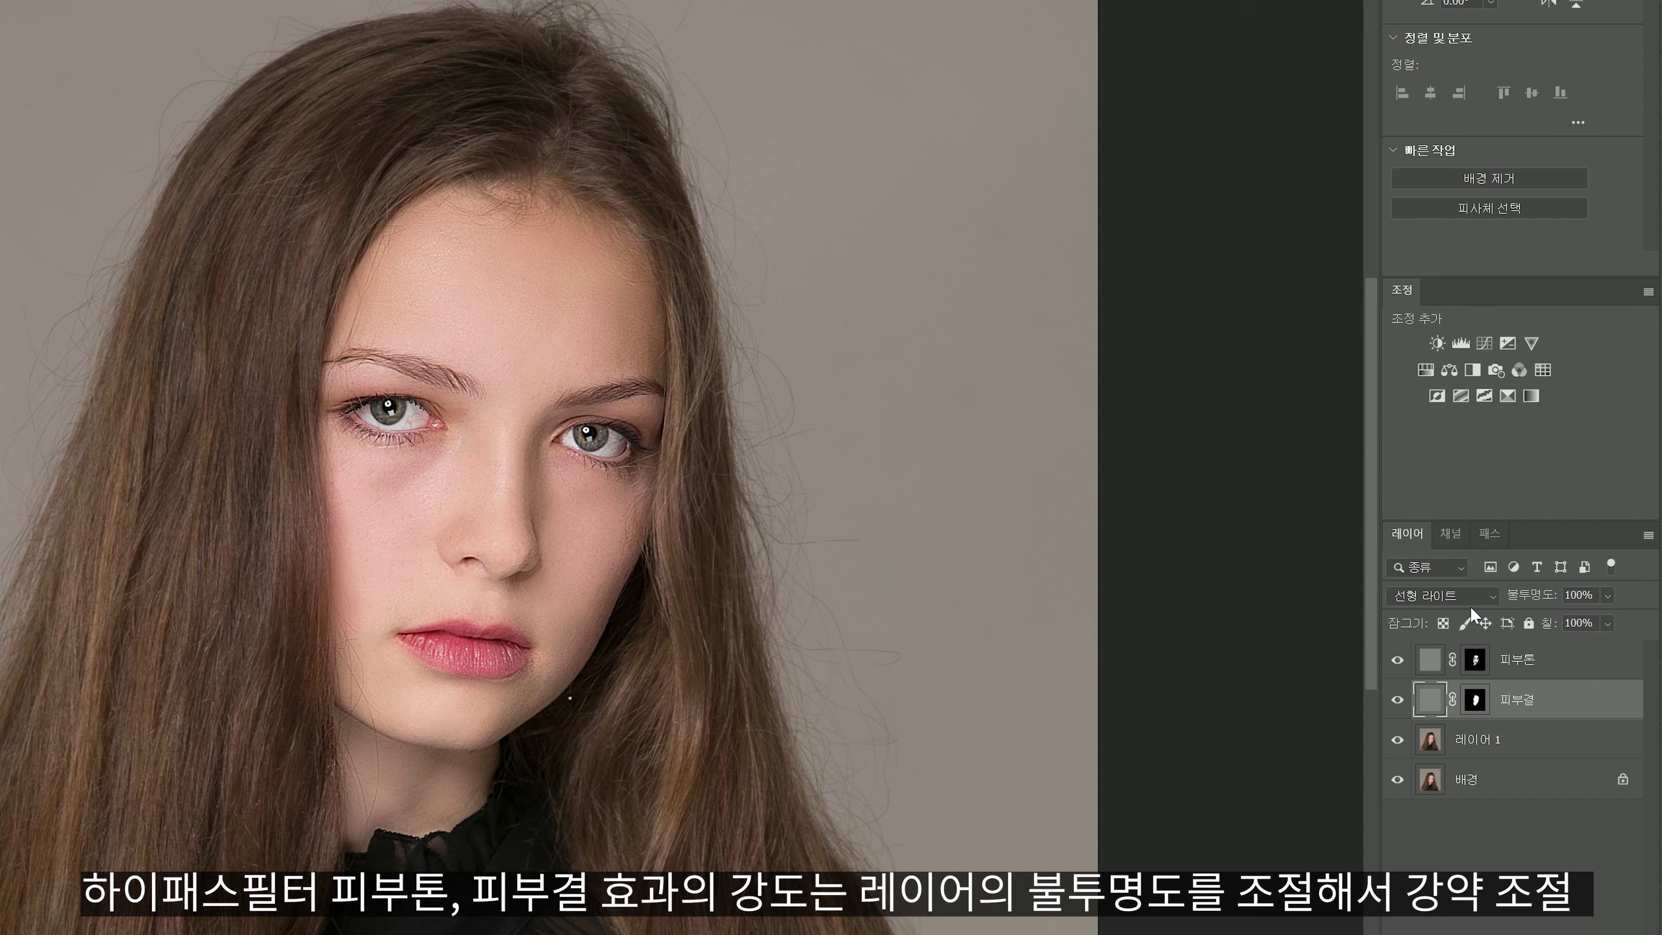
Step: Reduce the opacity of the 피부결 layer to 74% and of the 피부톤 layer to 88%
click(1608, 595)
drag(1641, 618, 1584, 617)
click(1587, 662)
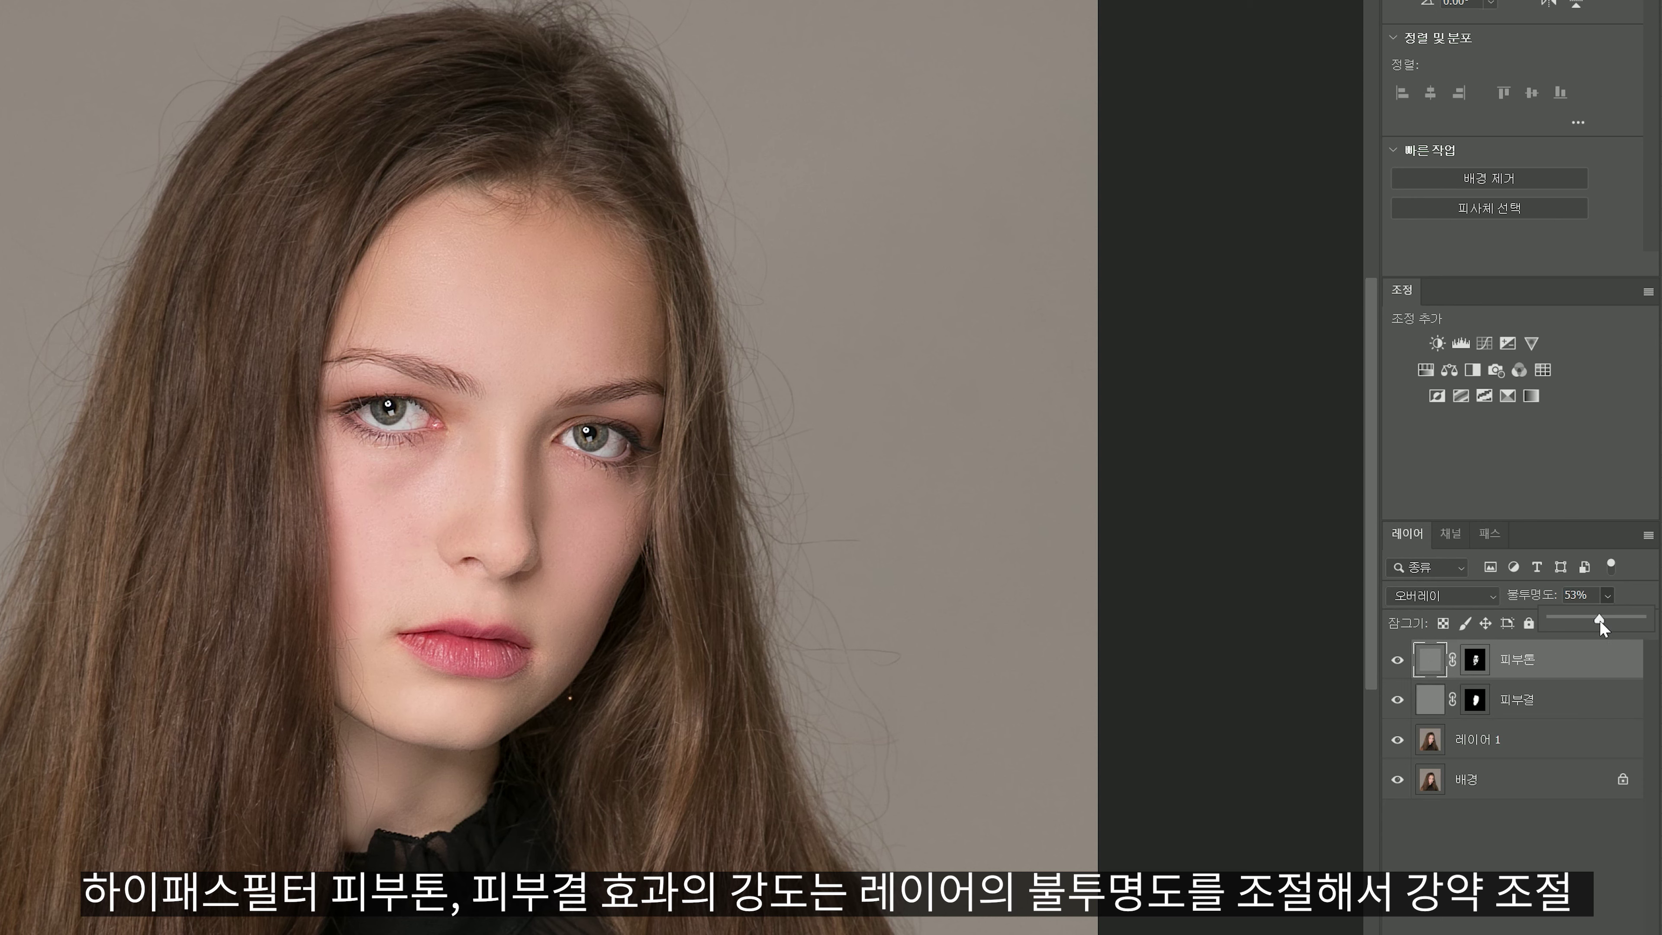
drag(1623, 623, 1631, 624)
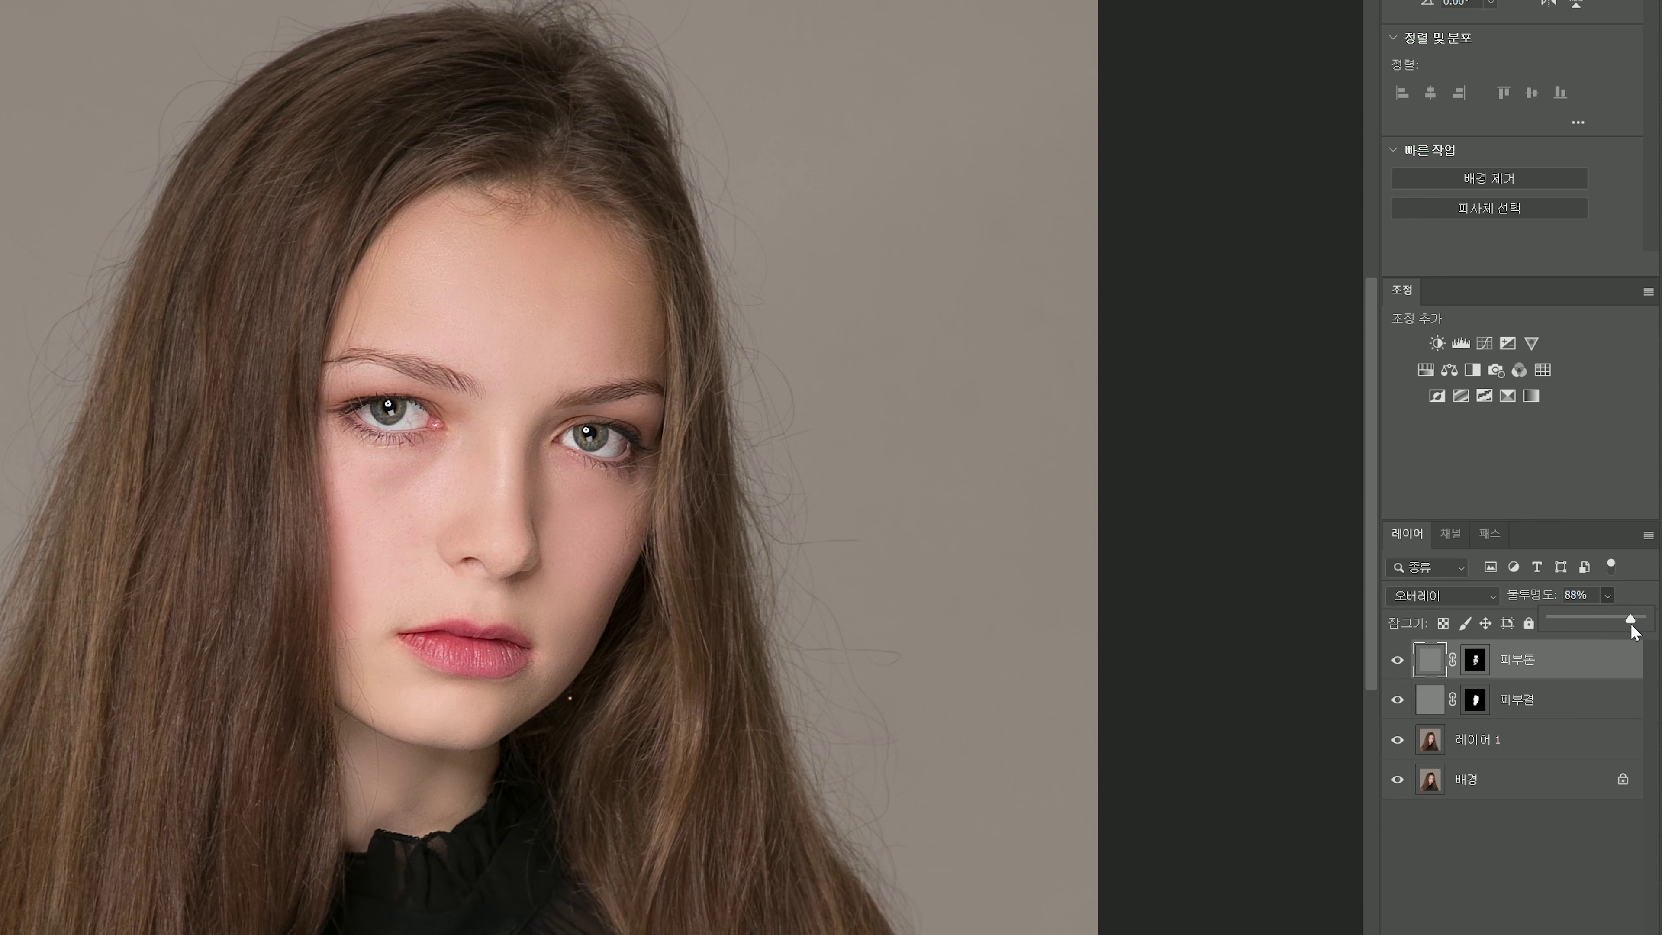
key(alt+bracketleft)
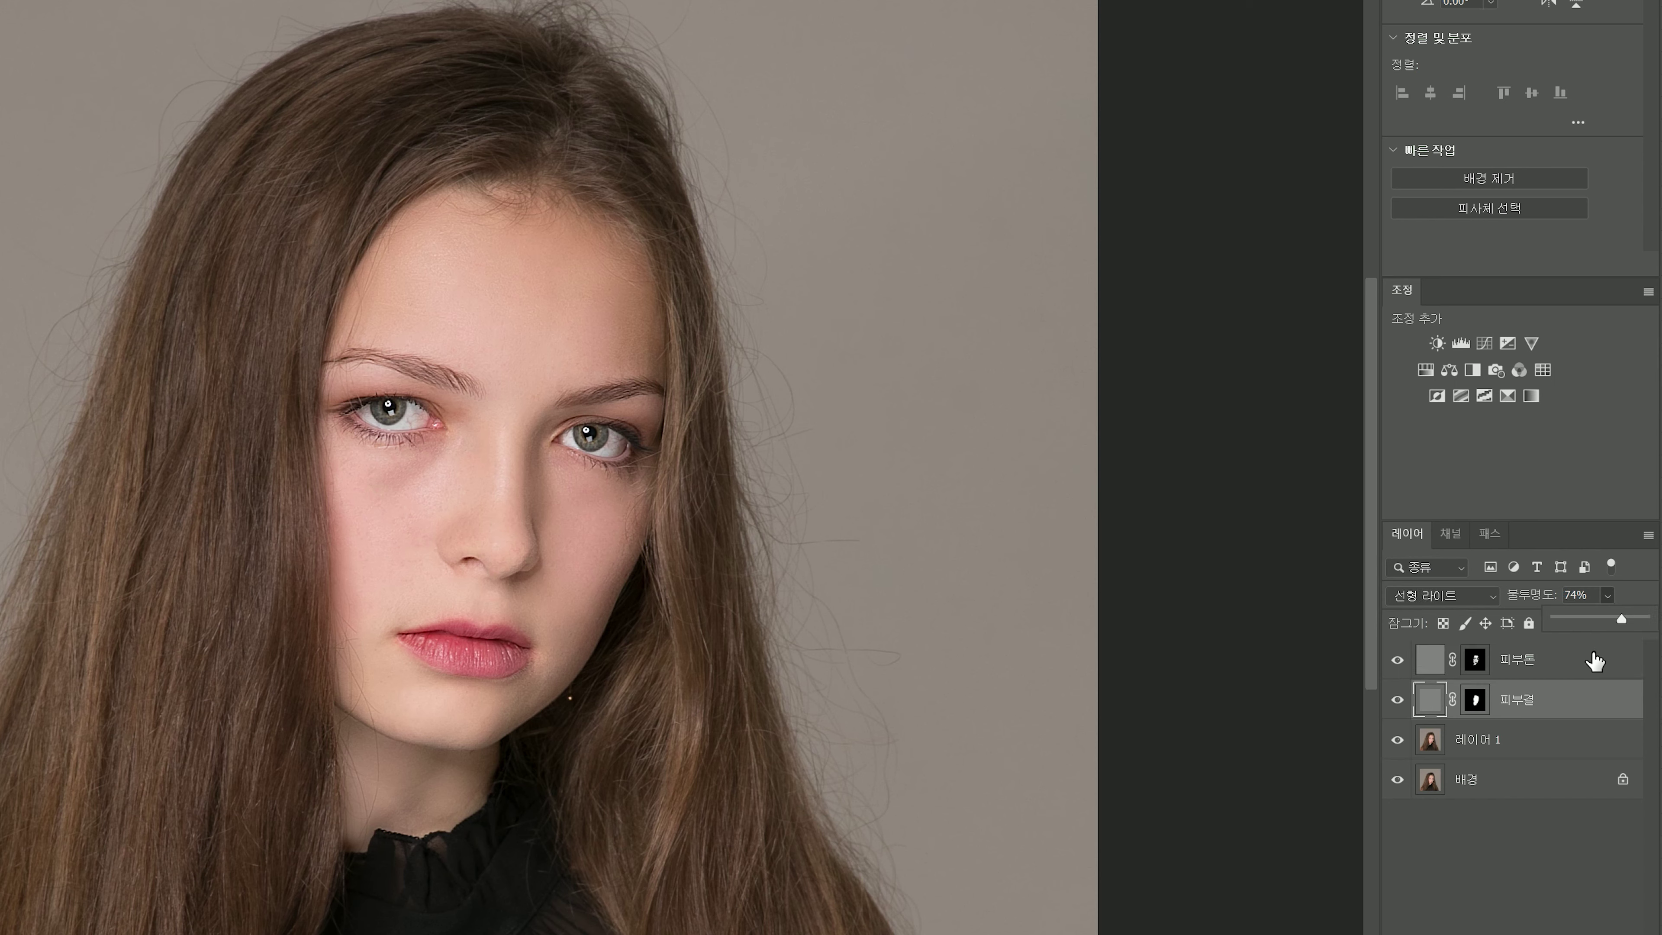
Step: Fine-tune the 피부톤 layer's opacity to 86%, and compare the retouch with the original 배경 layer shown alone
click(1594, 658)
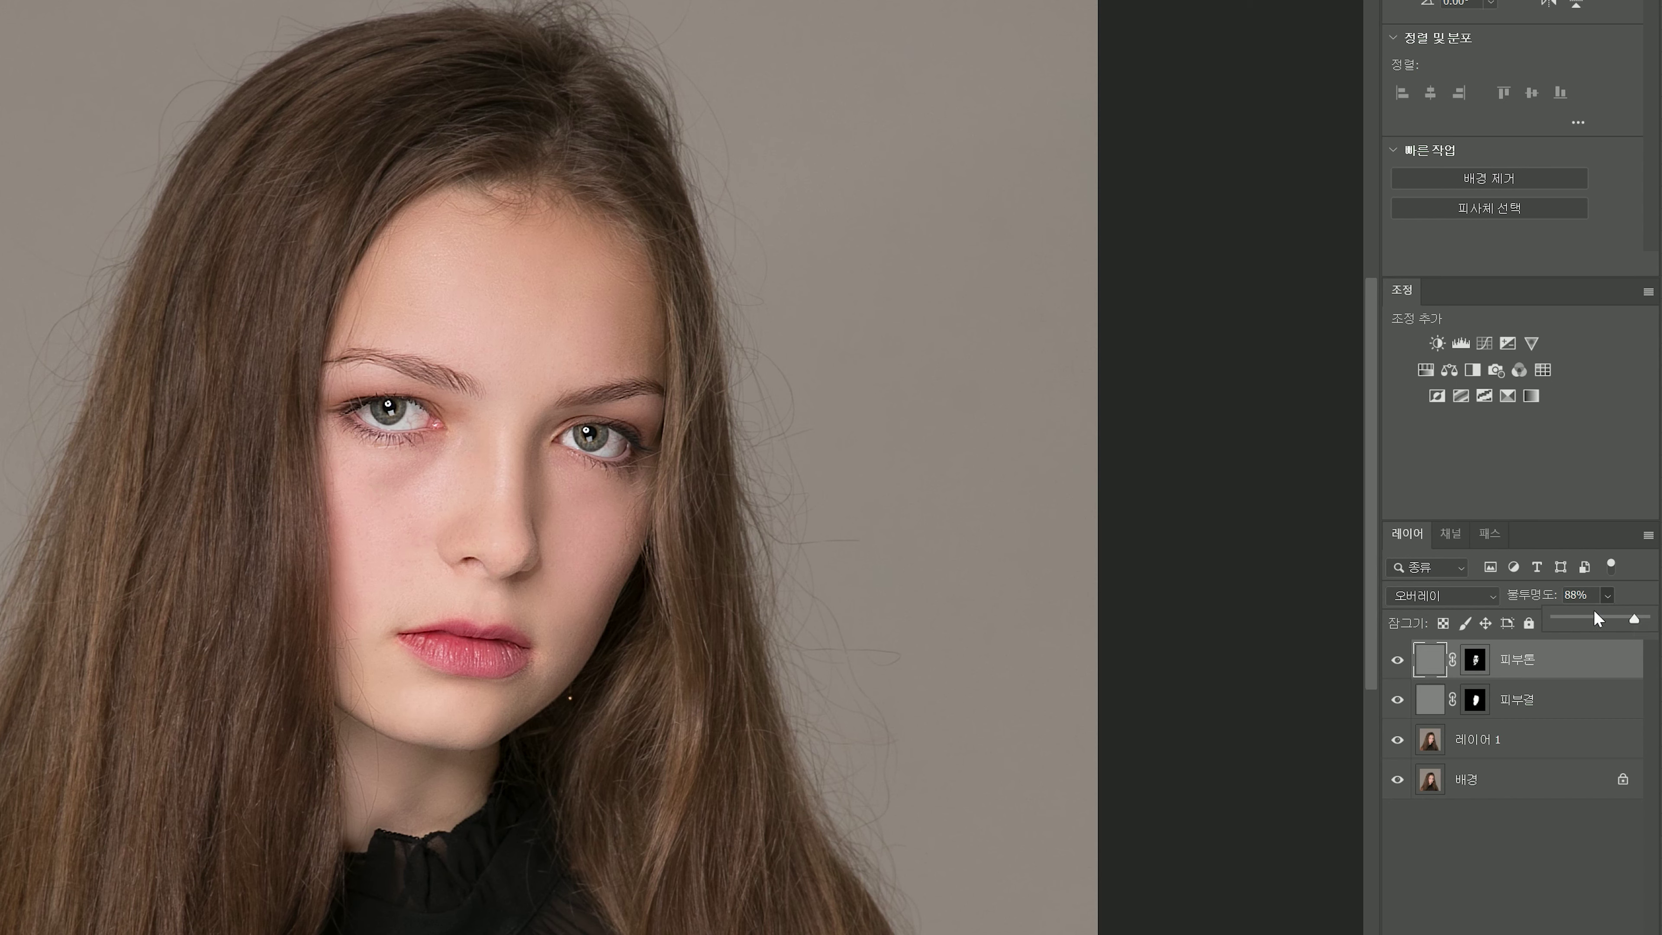
click(1616, 617)
drag(1625, 621, 1632, 619)
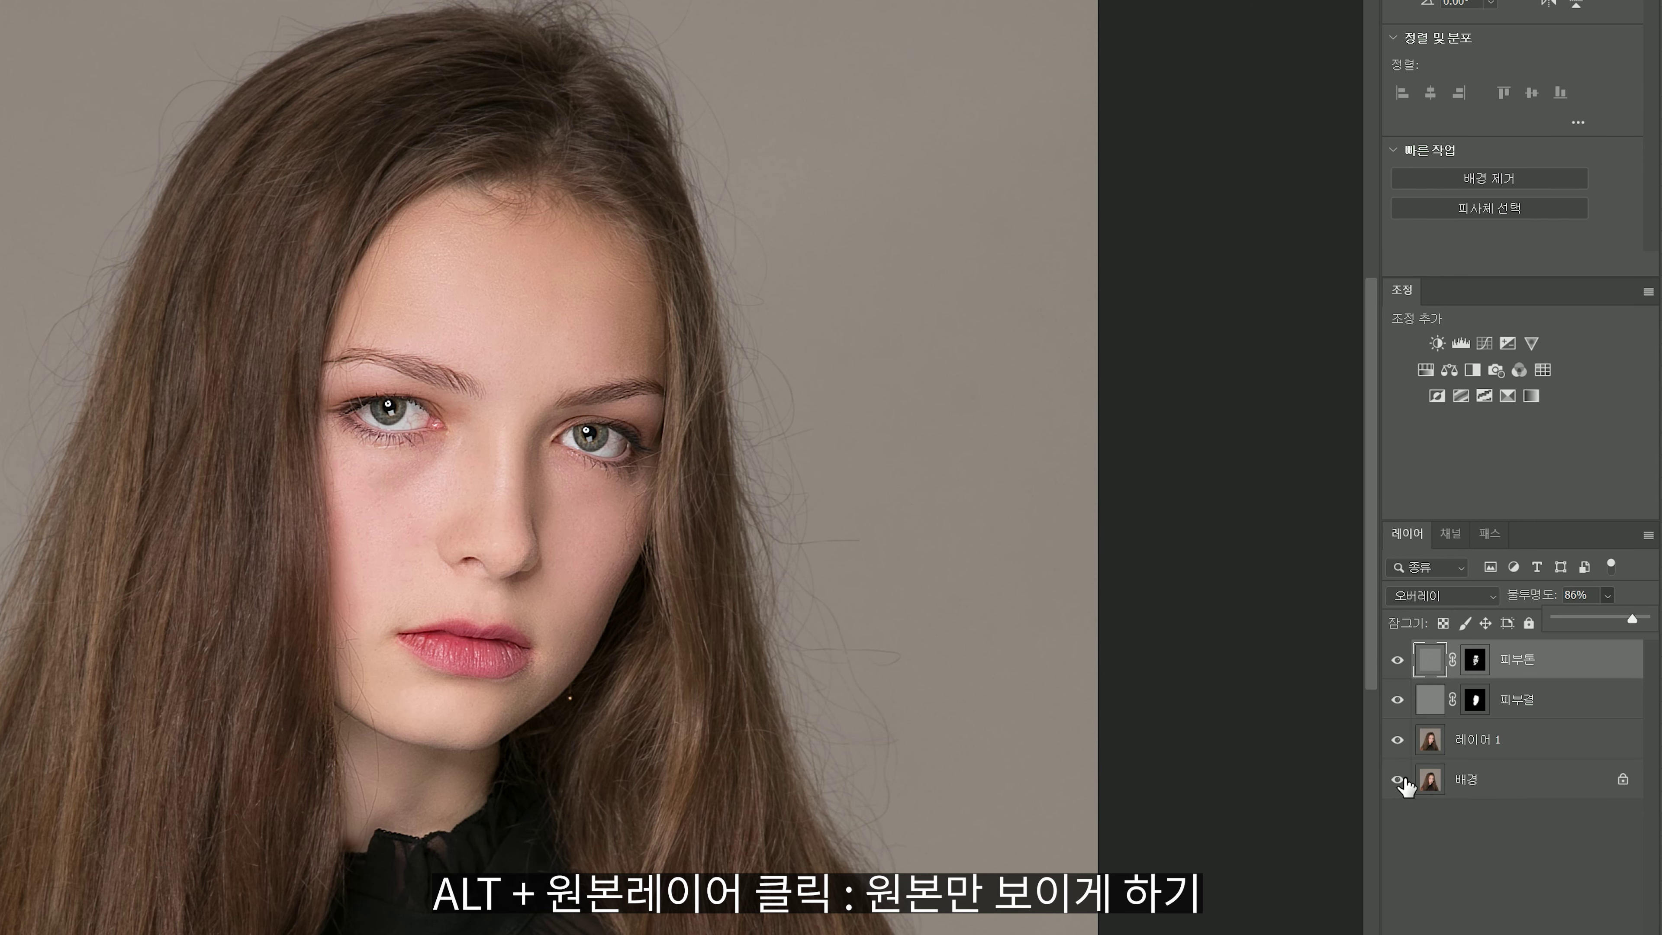
alt+click(1398, 780)
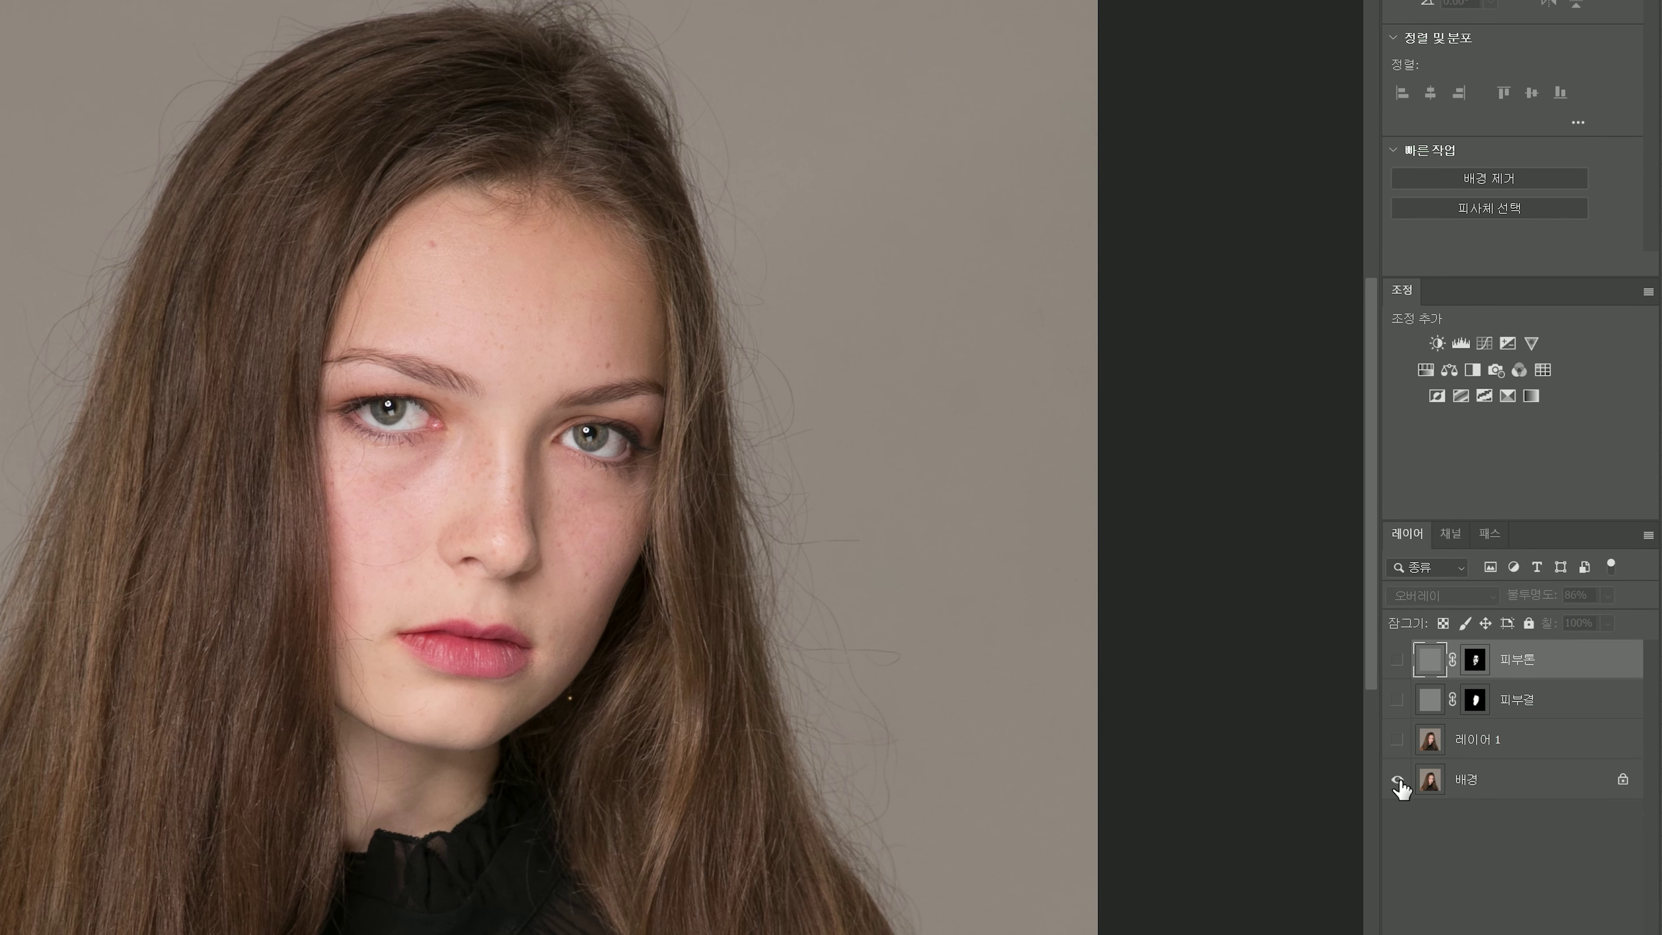
alt+click(1398, 780)
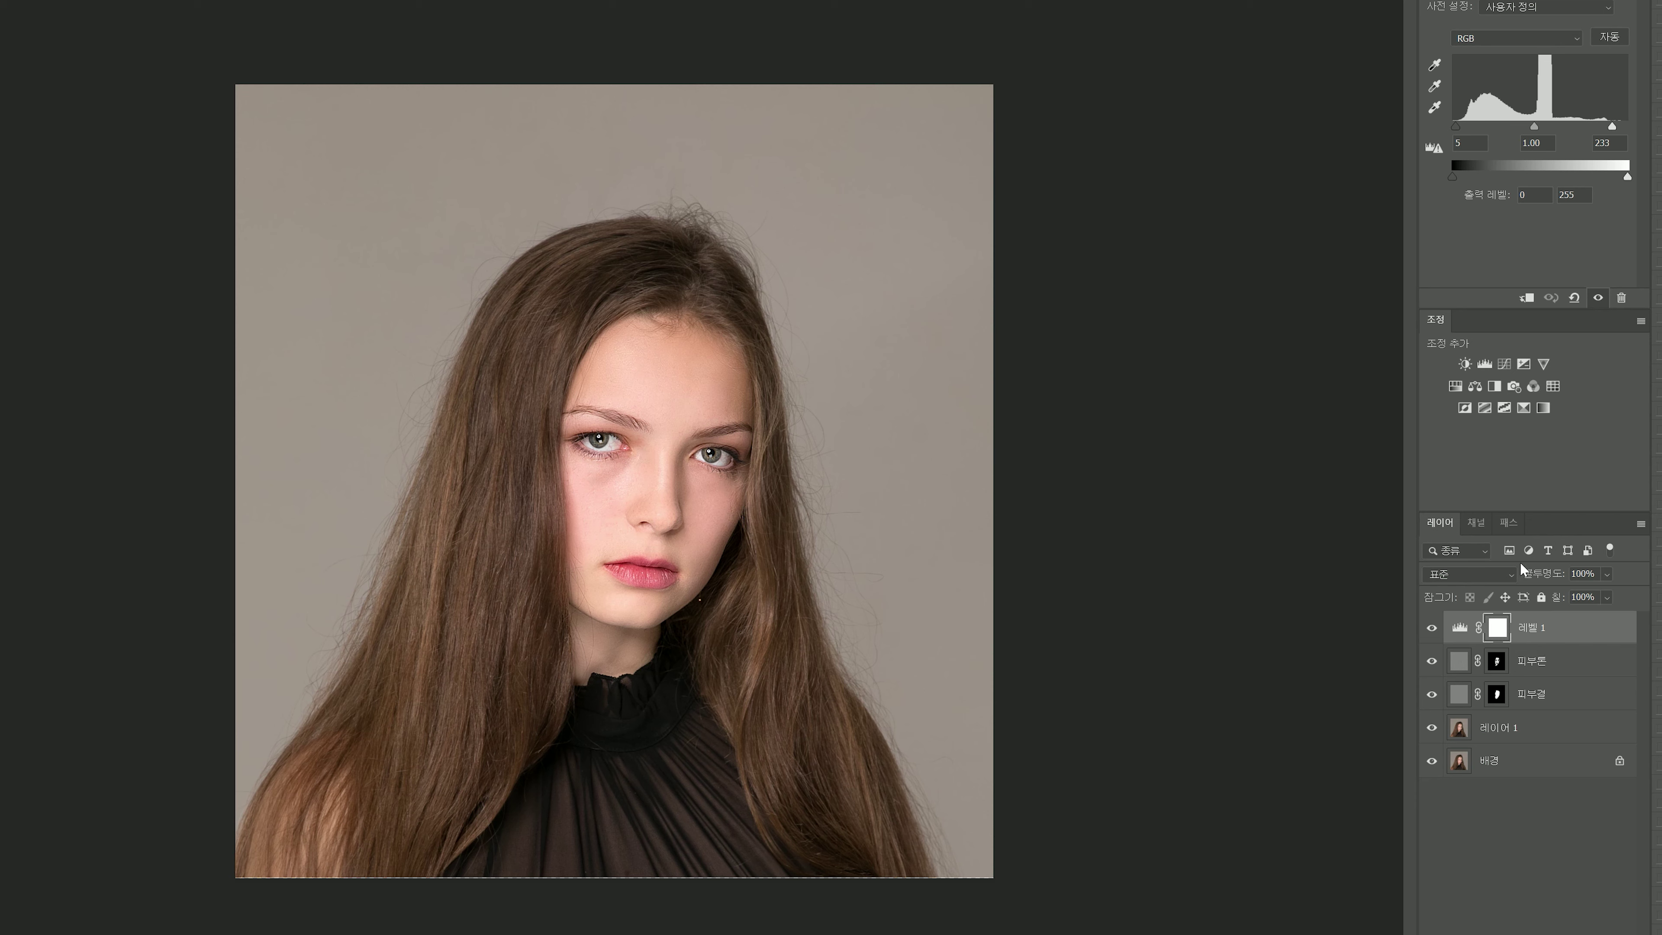
Step: Add a Color Balance (색상 균형) adjustment with midtones cyan-red -6, magenta-green +2 and yellow-blue +3, and compare the image with and without it
click(1475, 386)
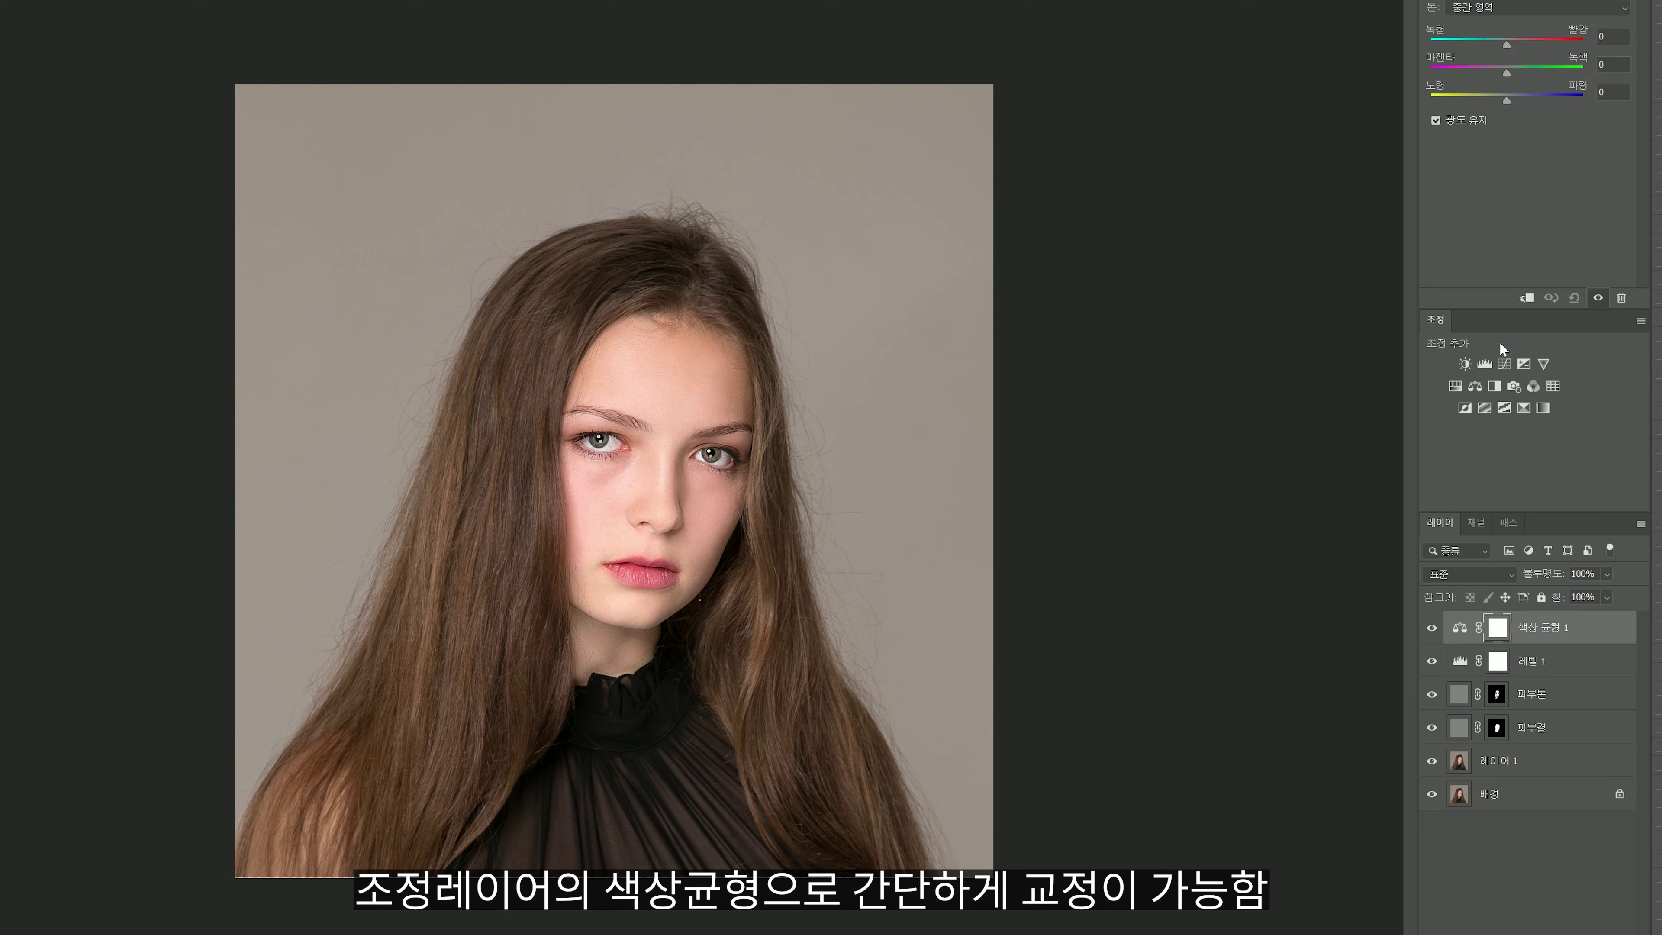
click(1505, 42)
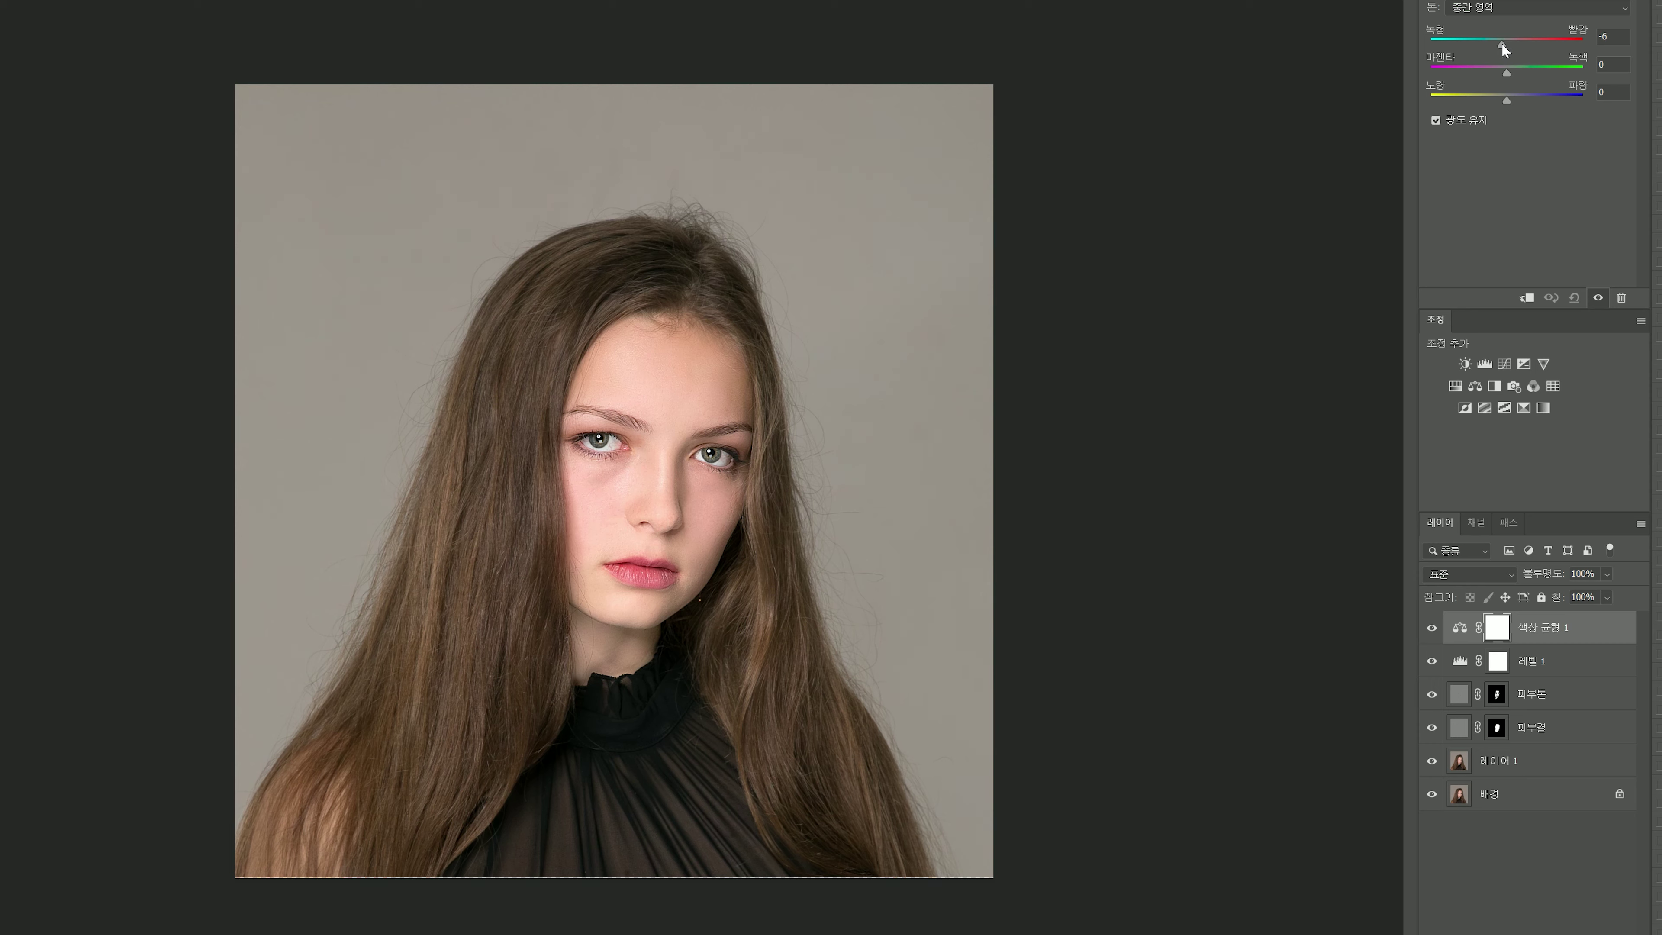
drag(1506, 68, 1508, 70)
click(1434, 630)
click(1433, 630)
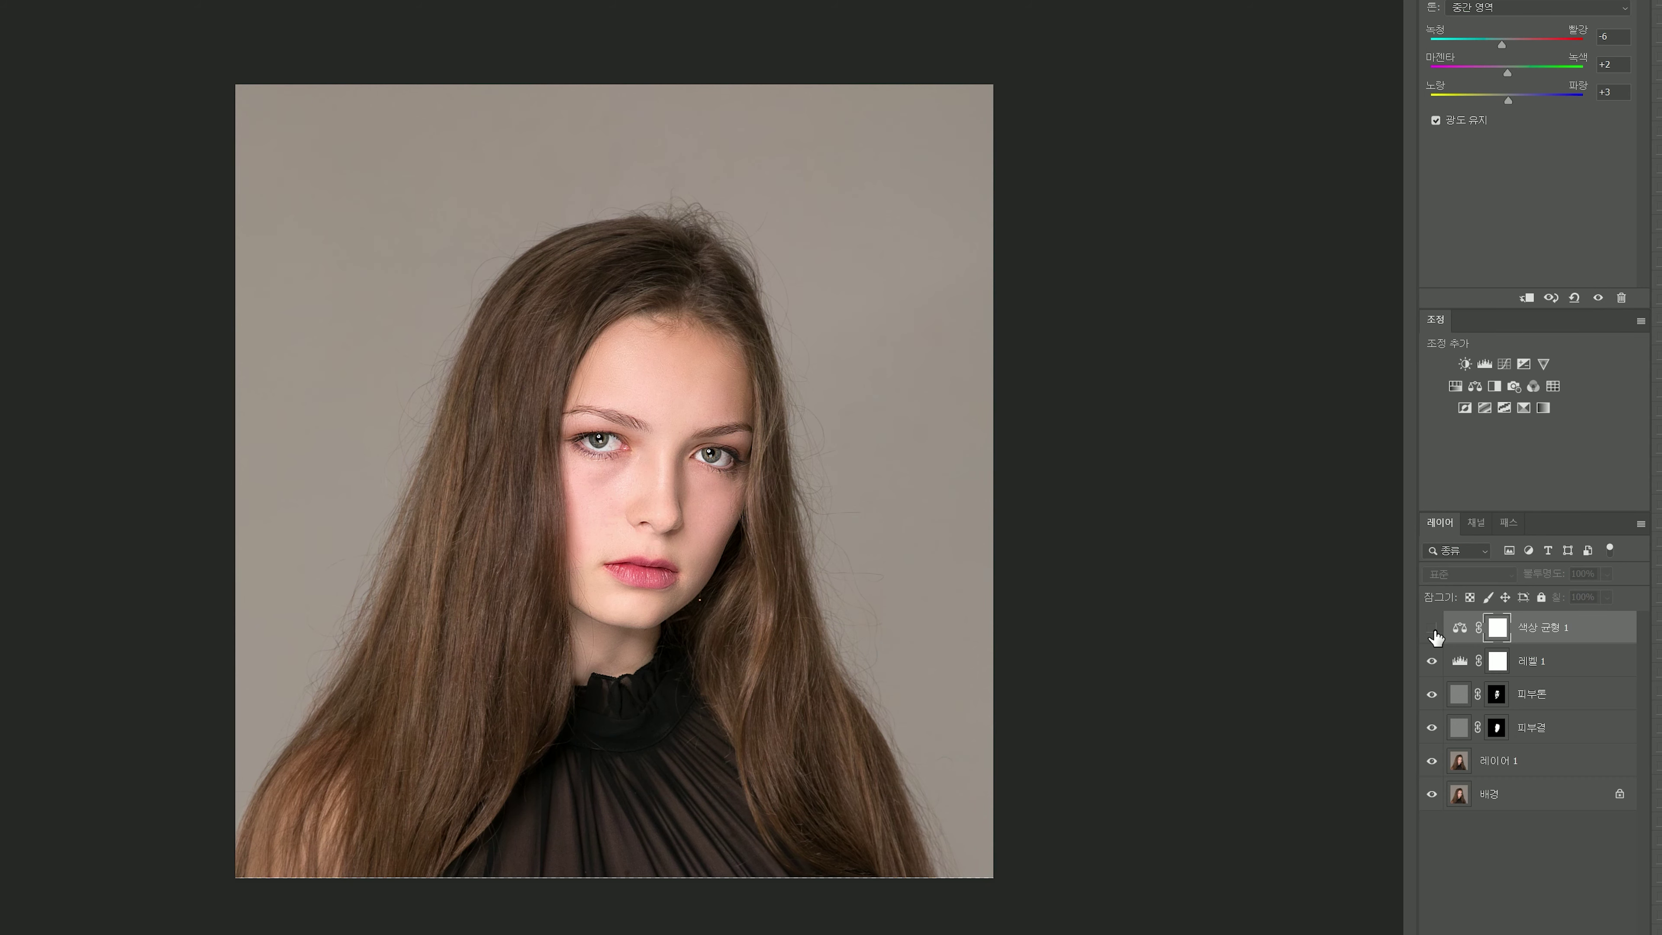
click(1432, 628)
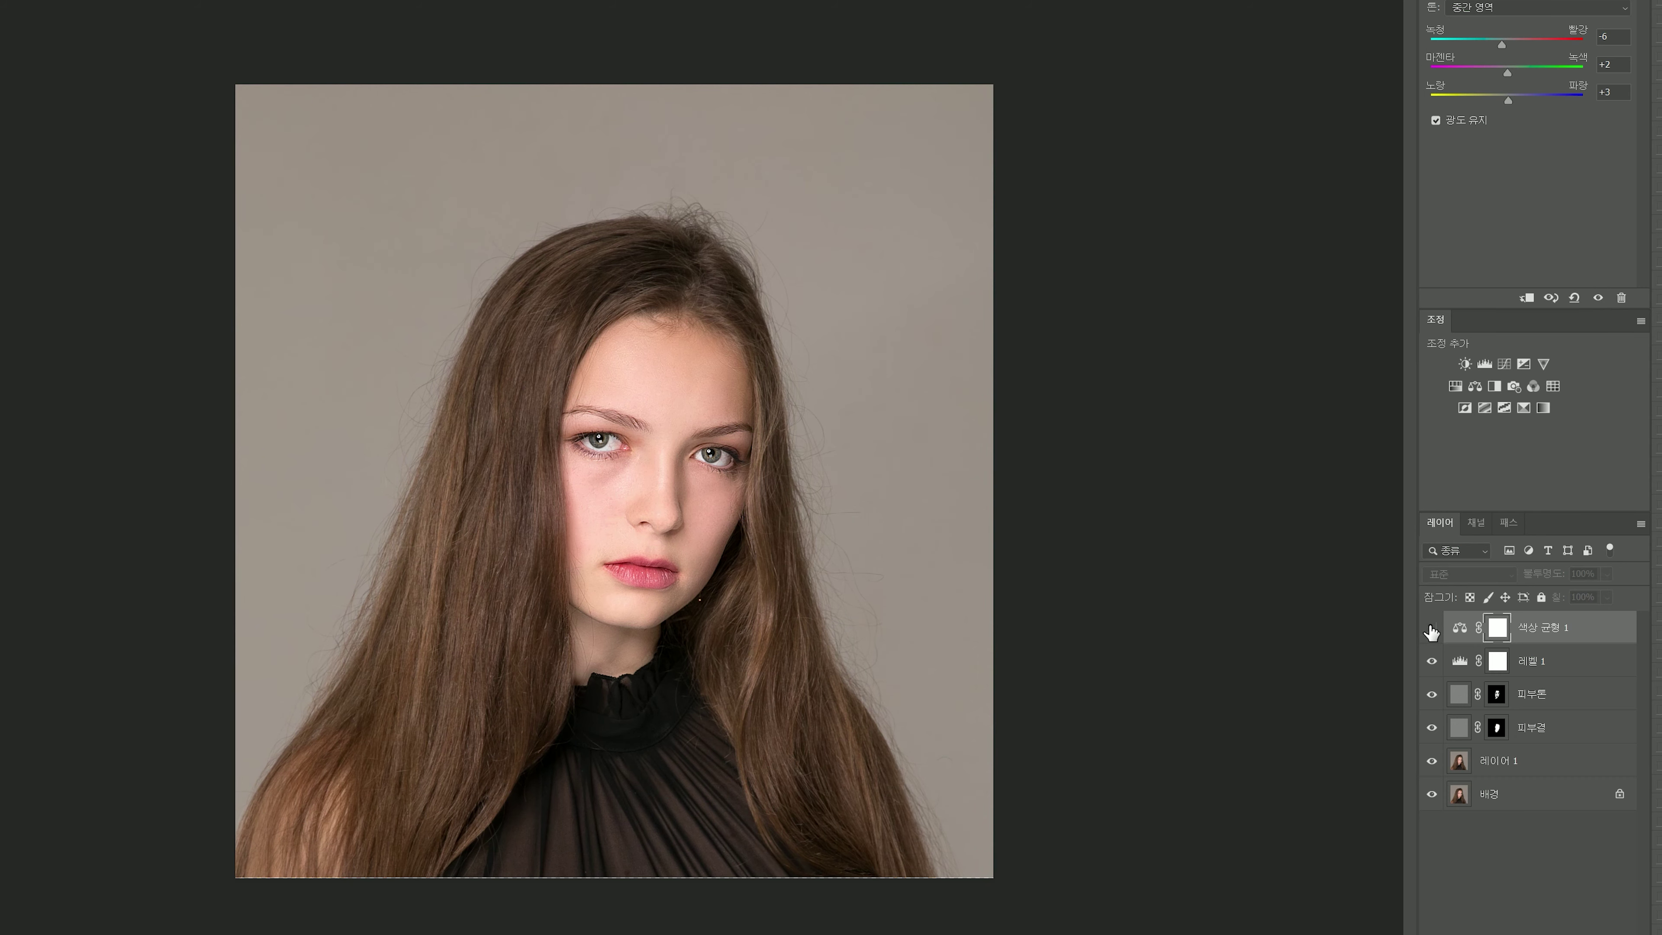